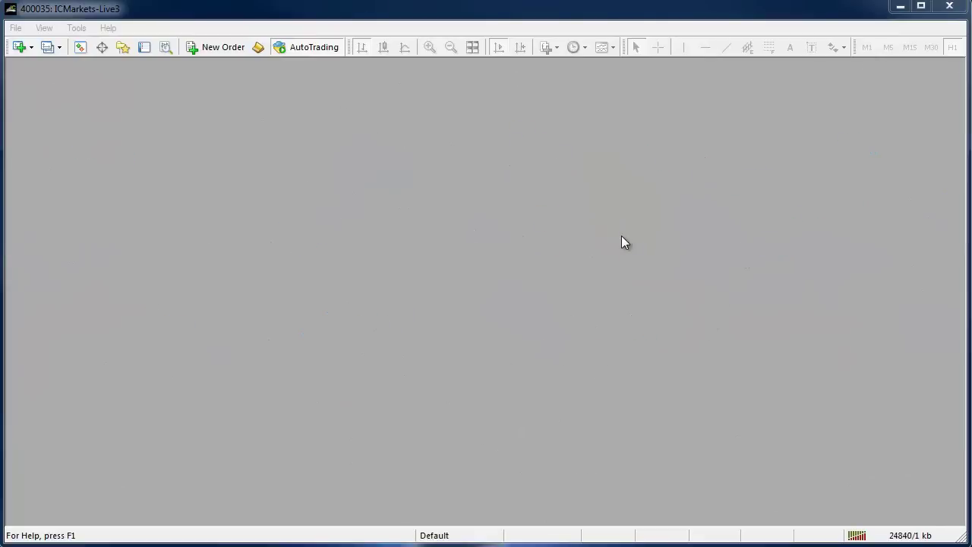
Open the terminal's data folder from the File menu, view its full path, then close it
left_click(15, 31)
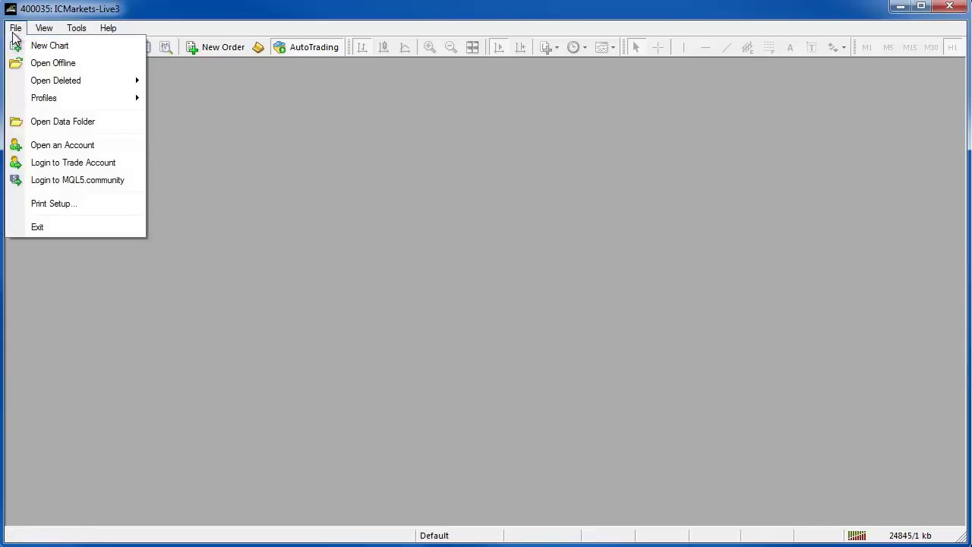
left_click(12, 32)
left_click(15, 29)
left_click(69, 121)
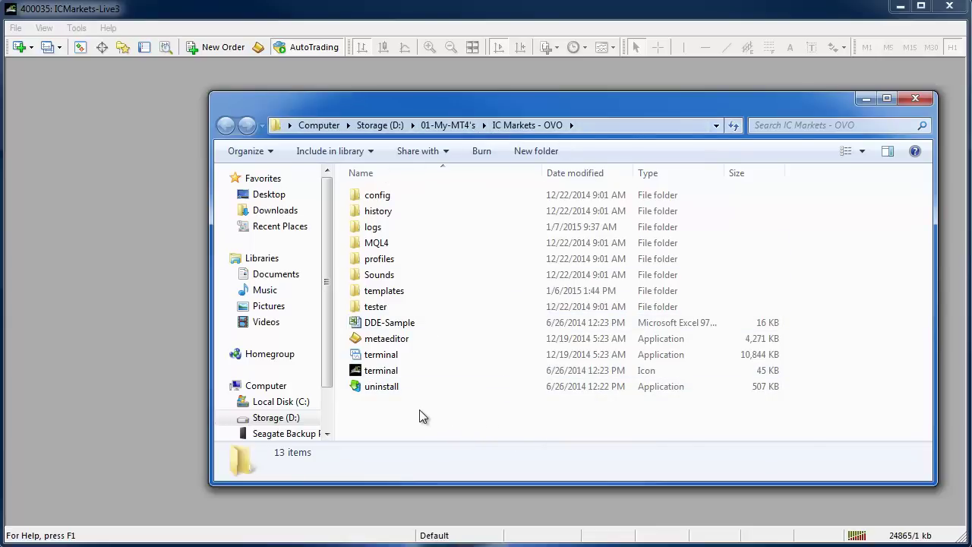
left_click(588, 129)
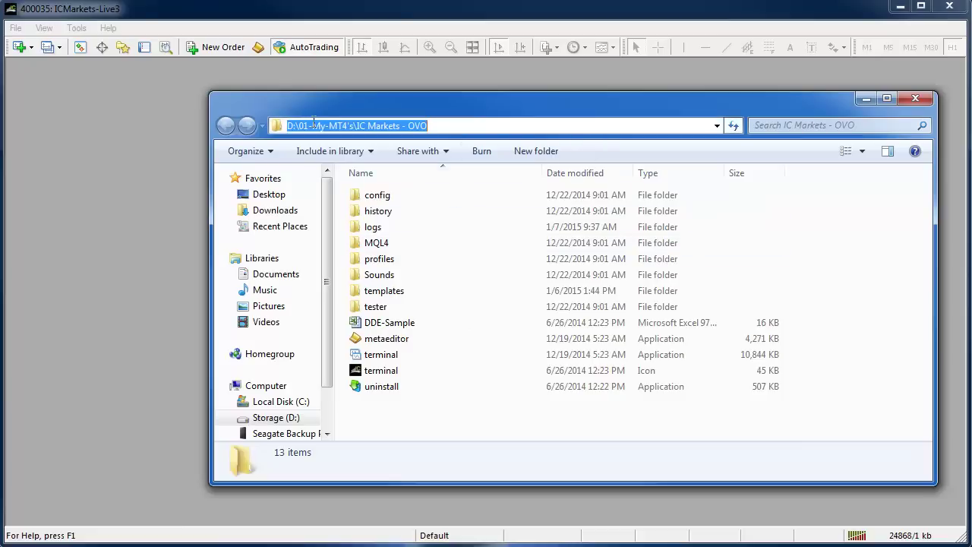
left_click(915, 98)
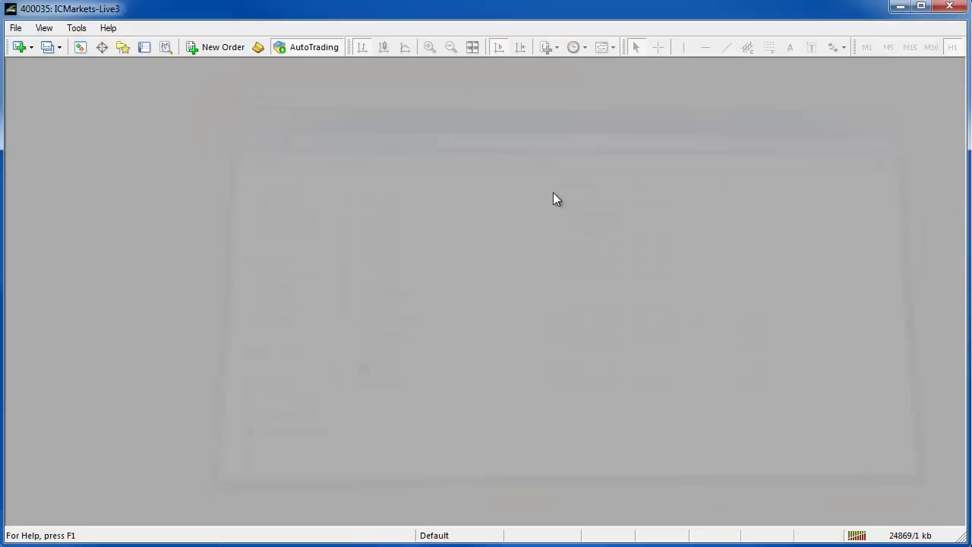
Reopen the data folder, go to MQL4\Indicators, and select the four indicator .ex4 files
left_click(15, 28)
left_click(84, 120)
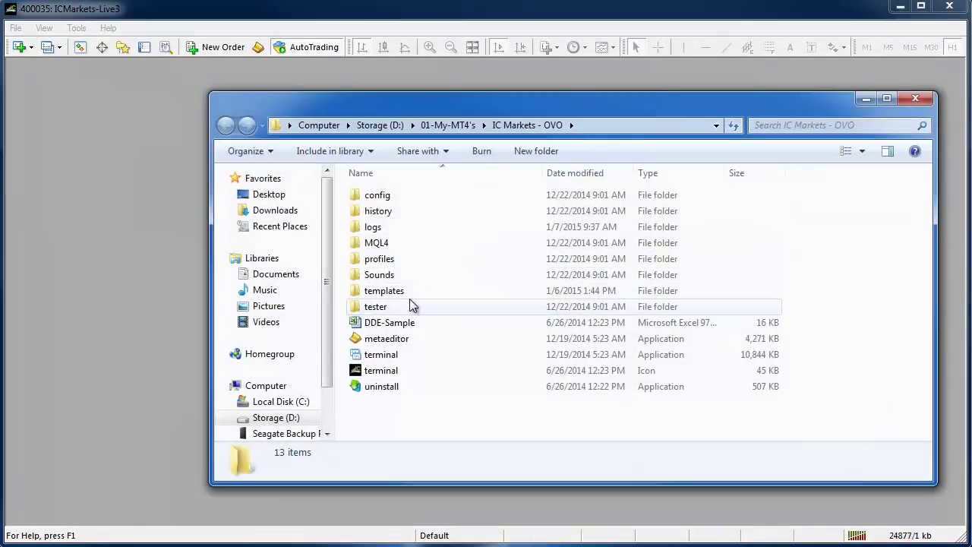
double_click(385, 251)
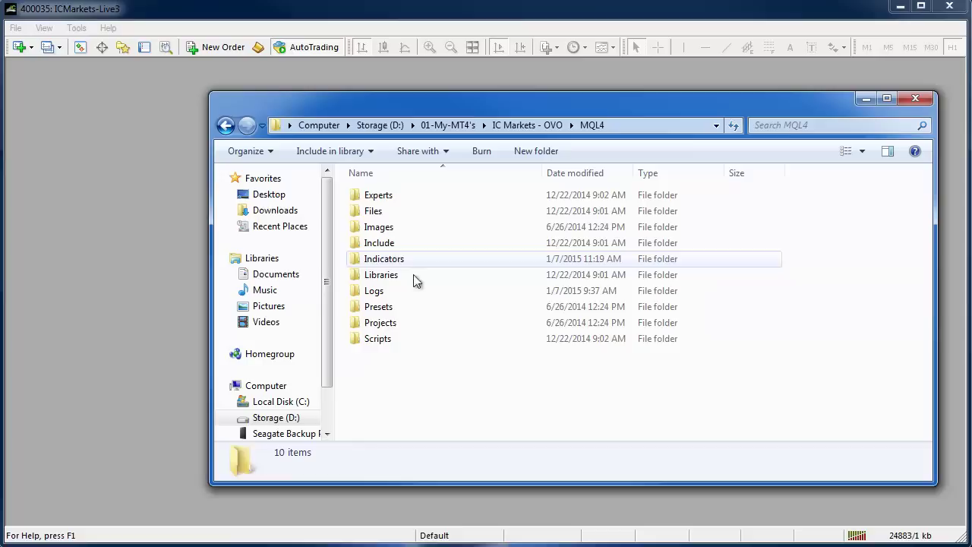
double_click(439, 259)
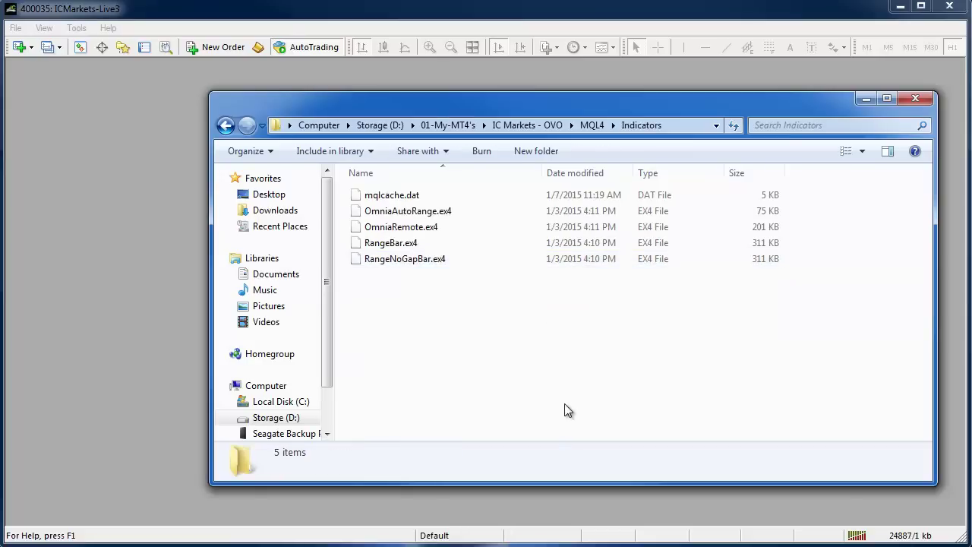
left_click_drag(468, 321, 383, 209)
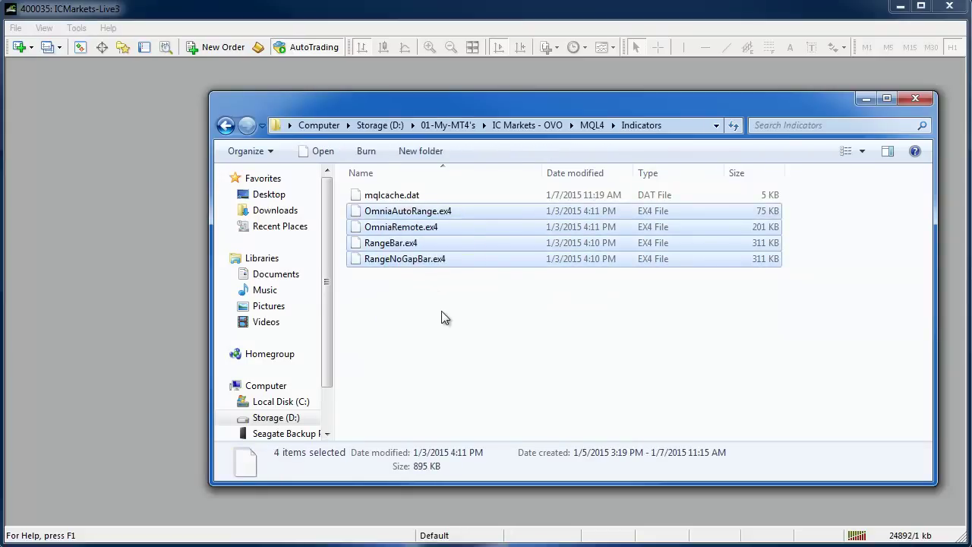
left_click(498, 366)
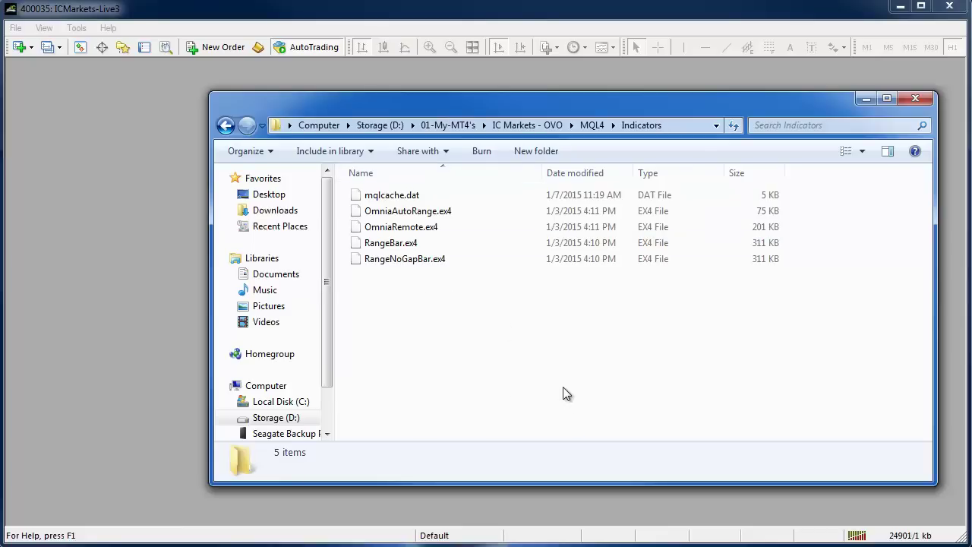
Close Explorer, show the Navigator, and refresh the Indicators list from OmniaAutoRange's context menu
left_click(915, 98)
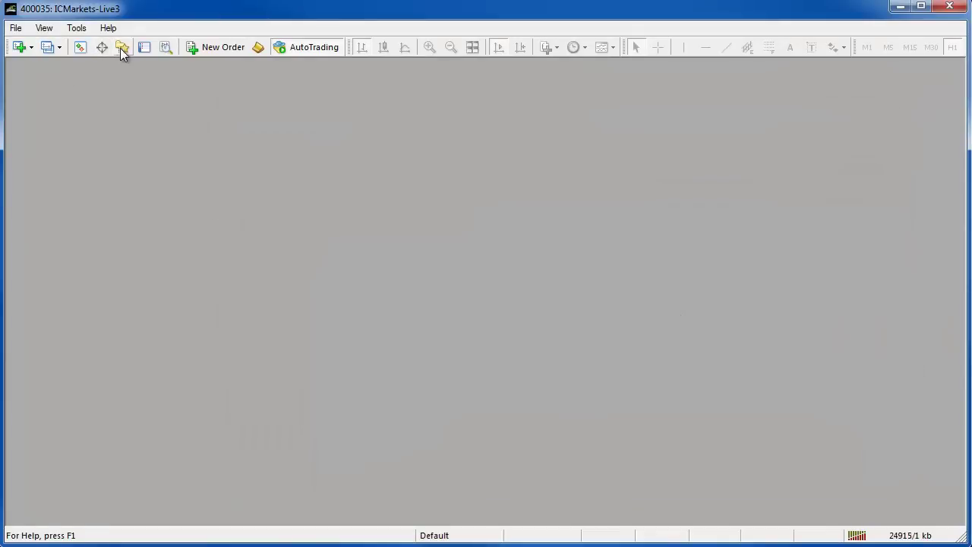
left_click(121, 47)
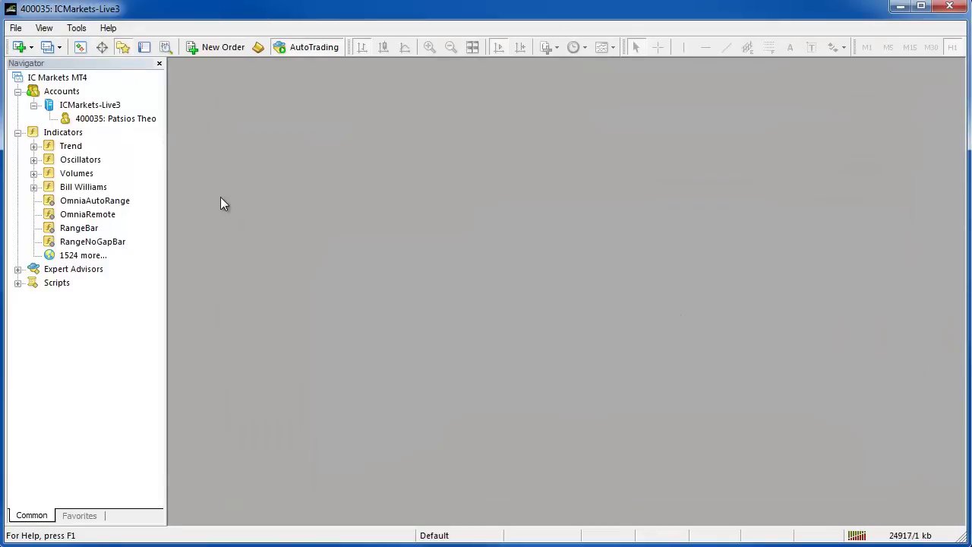
left_click(17, 132)
left_click(18, 133)
right_click(74, 204)
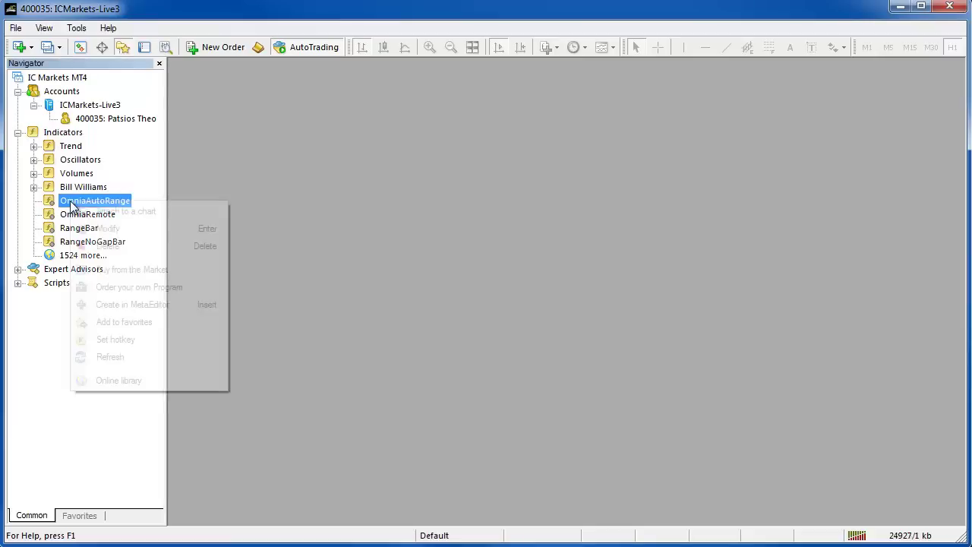
left_click(133, 358)
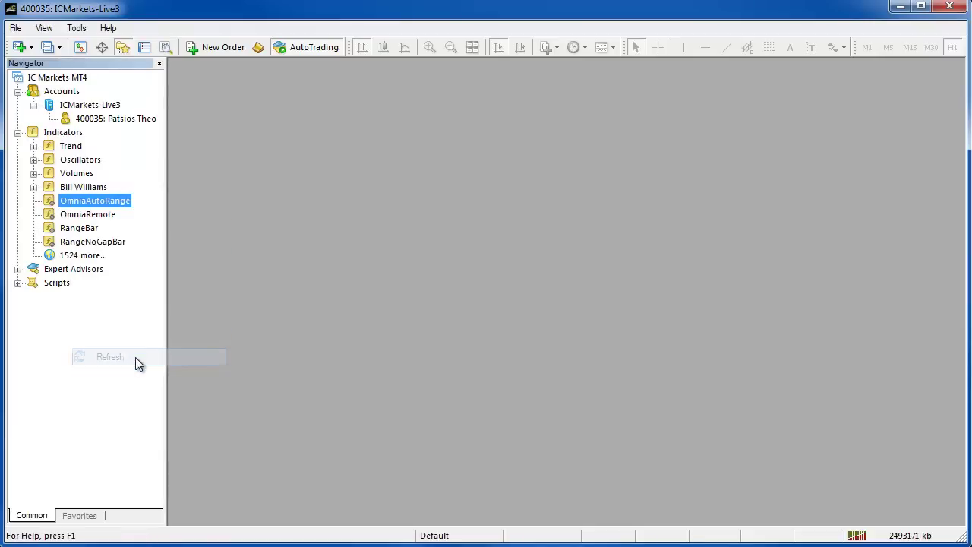
Select OmniaRemote, RangeBar, RangeNoGapBar, OmniaRemote and OmniaAutoRange in turn in the indicators list
left_click(87, 216)
left_click(85, 229)
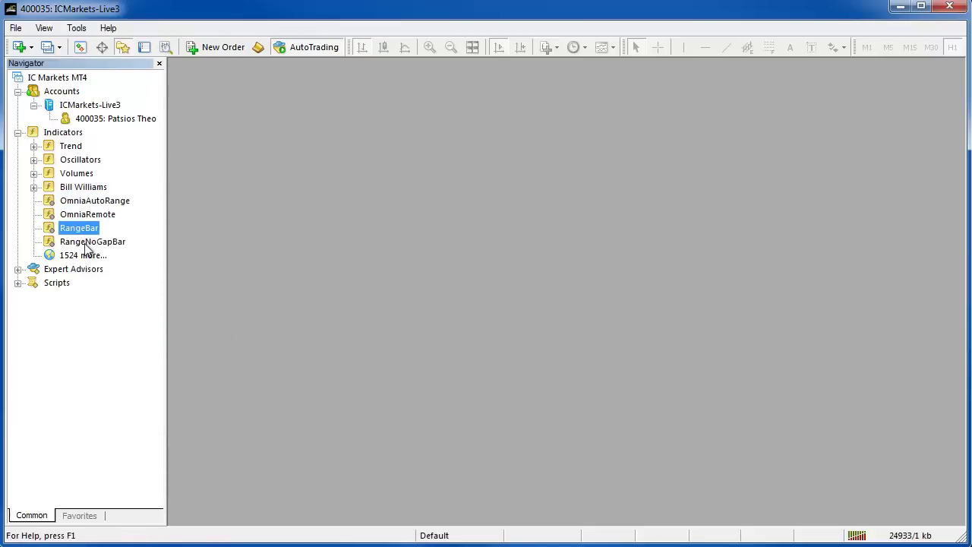
left_click(85, 241)
left_click(81, 216)
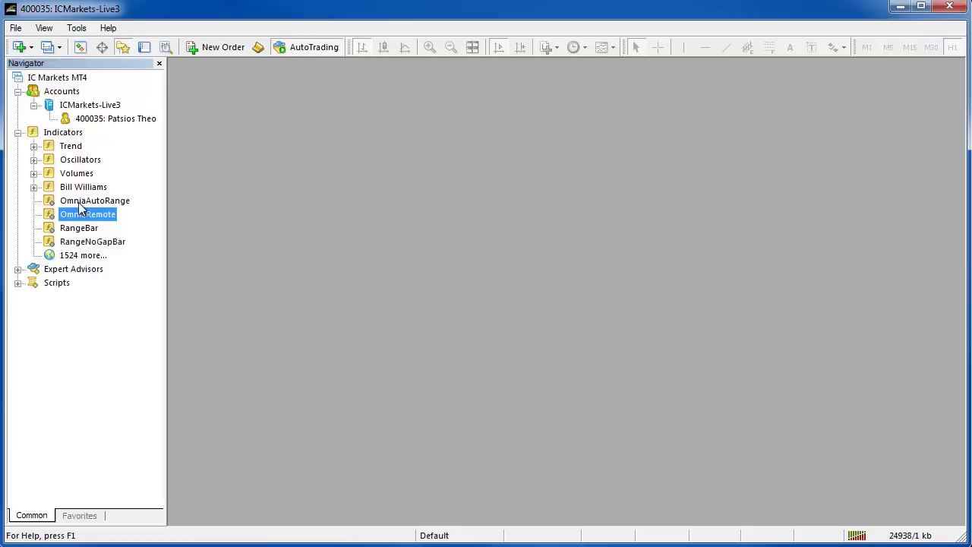
left_click(84, 202)
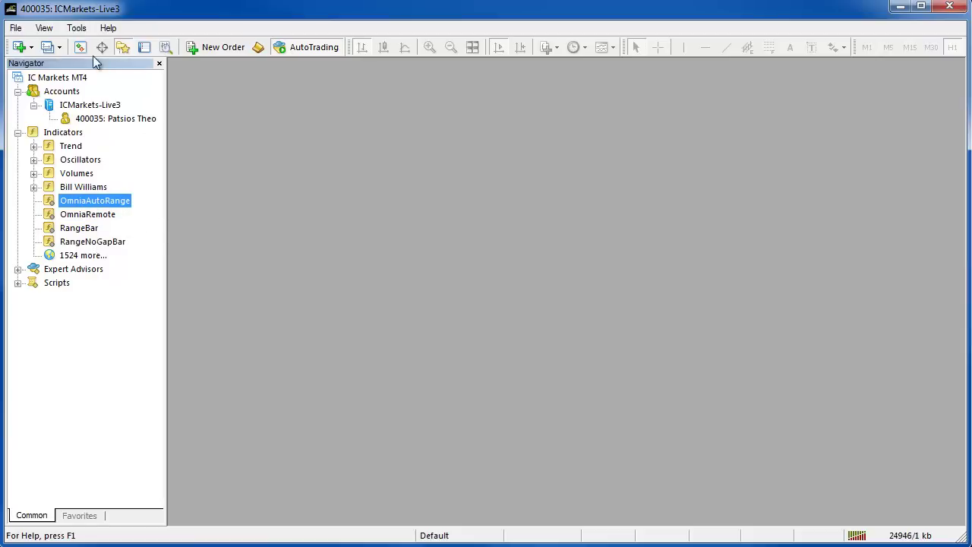
Open Tools > Options and leave Allow DLL imports ticked on the Expert Advisors tab
left_click(77, 30)
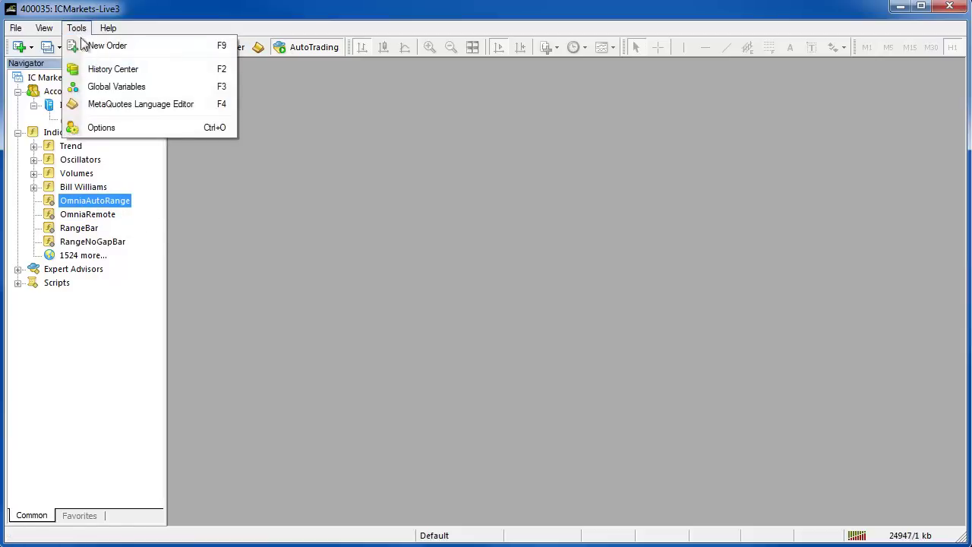
left_click(93, 126)
left_click(490, 175)
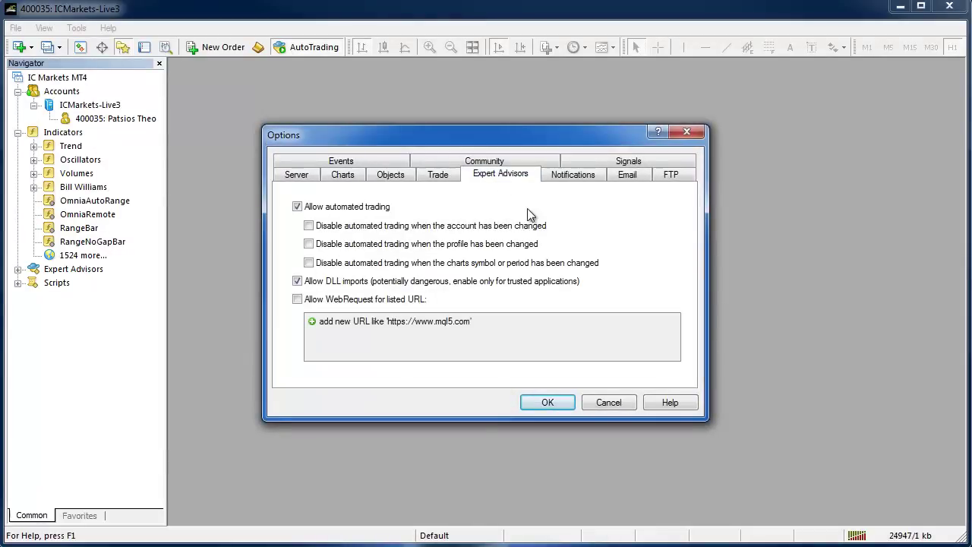
left_click(297, 282)
left_click(297, 282)
On the Charts tab, check that Max bars in chart is 380000
left_click(344, 180)
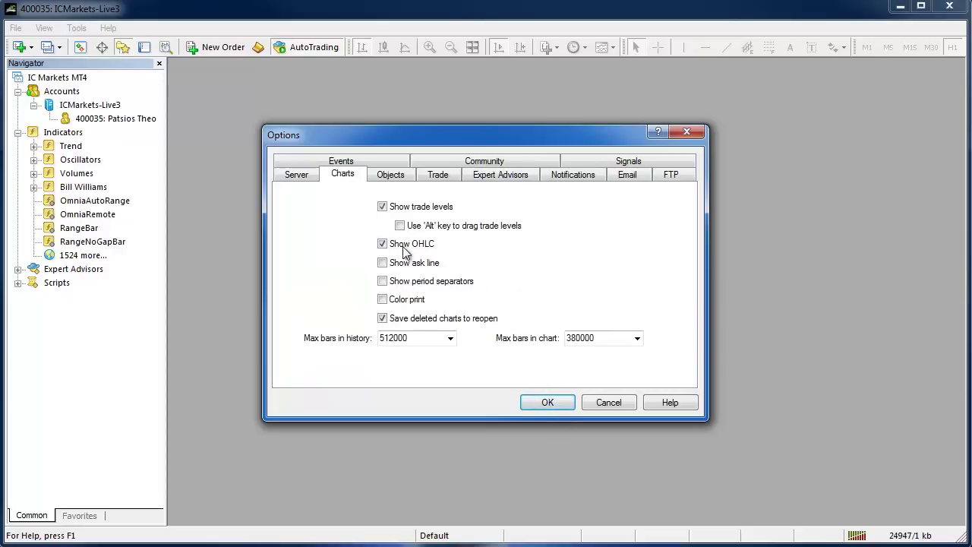
double_click(604, 338)
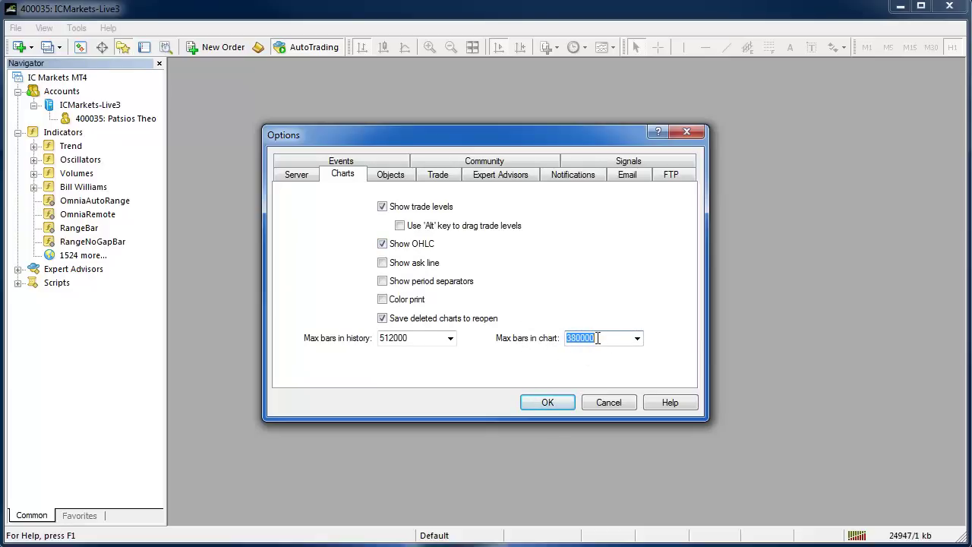
left_click(605, 343)
left_click_drag(605, 342, 563, 337)
left_click(606, 339)
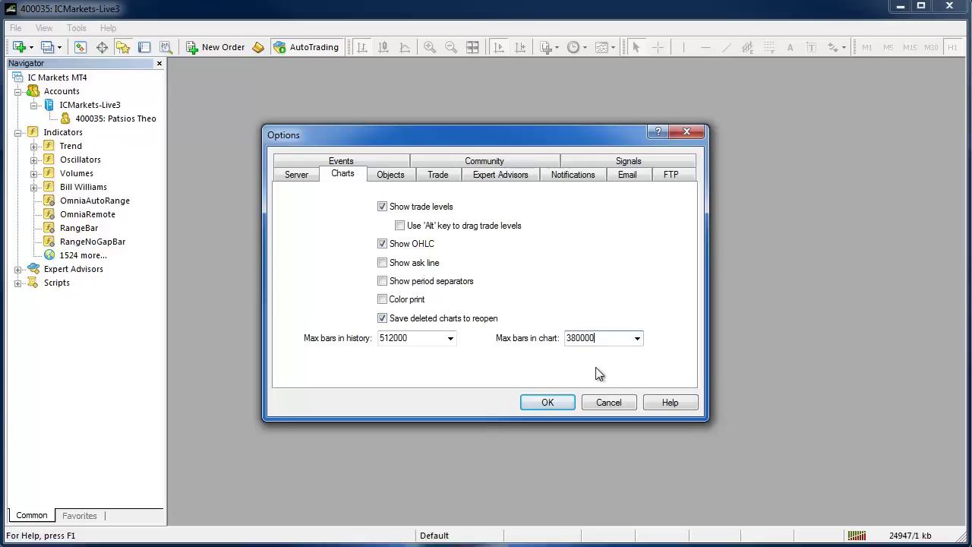
Close Options, then open a new EURUSD chart and move its window up-left
left_click(547, 404)
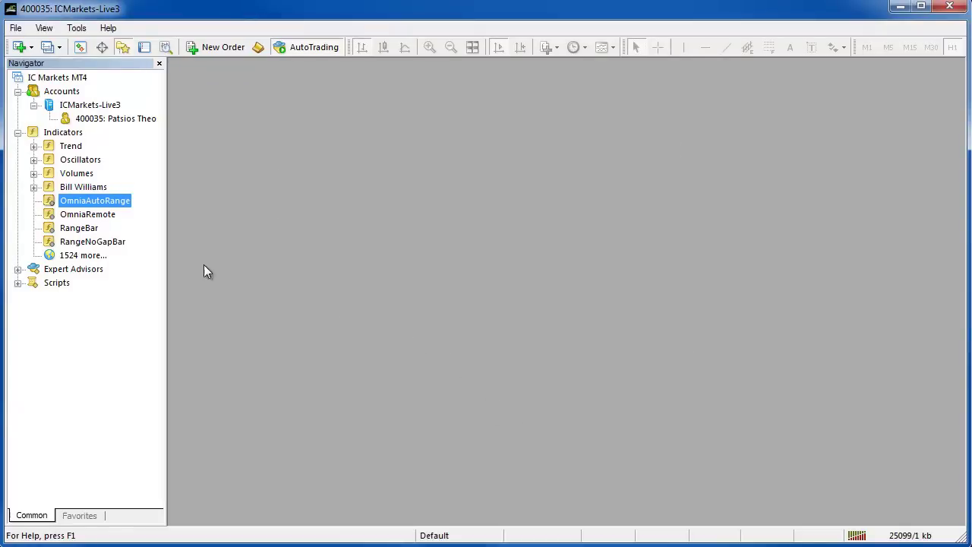
left_click(79, 215)
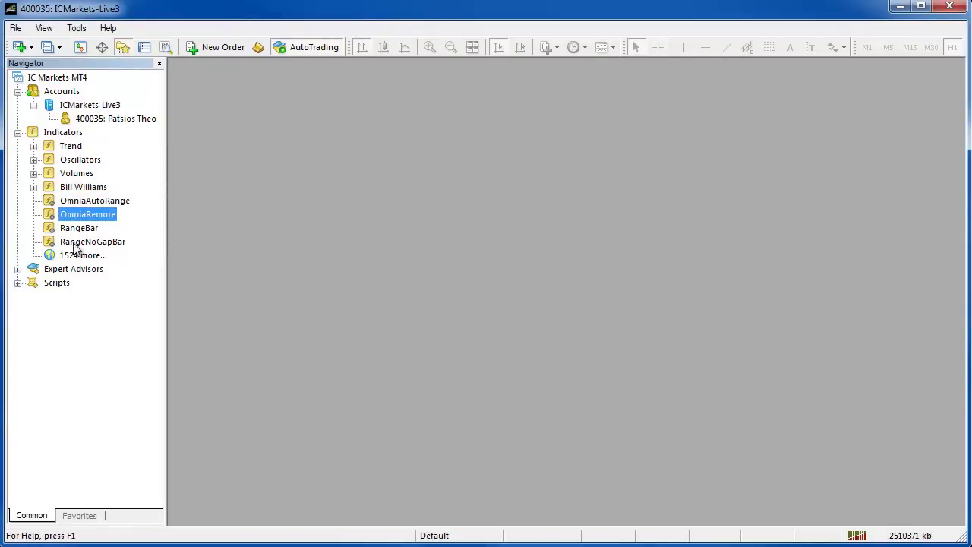
left_click(90, 243)
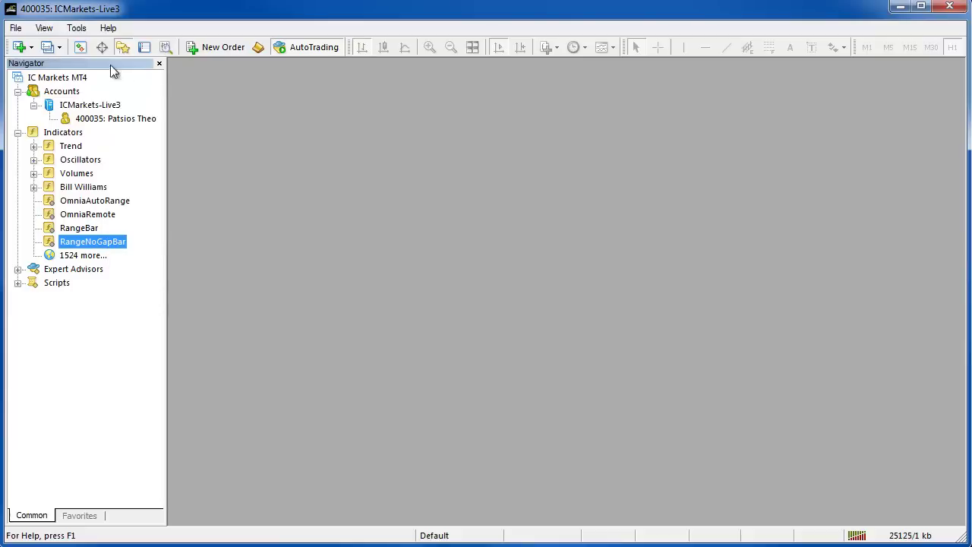
left_click(17, 29)
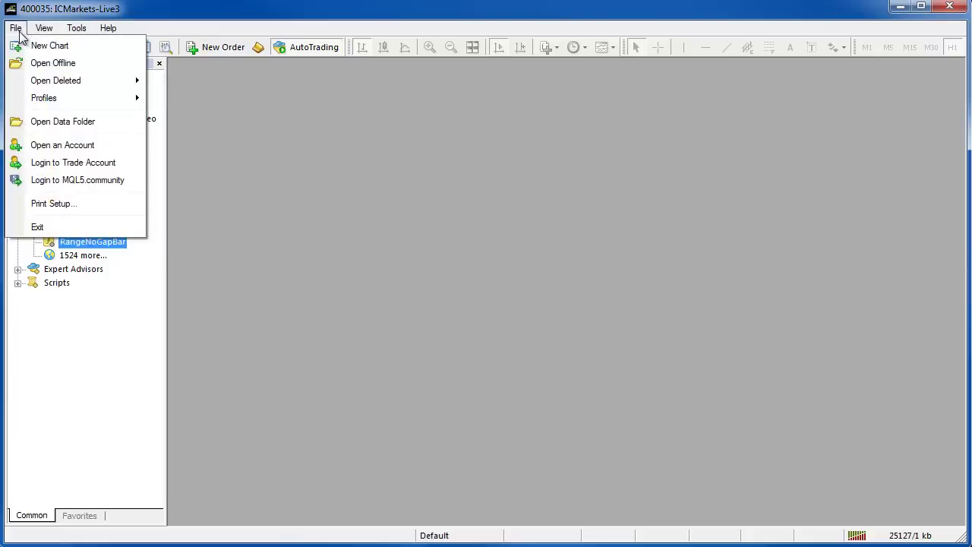
left_click(23, 46)
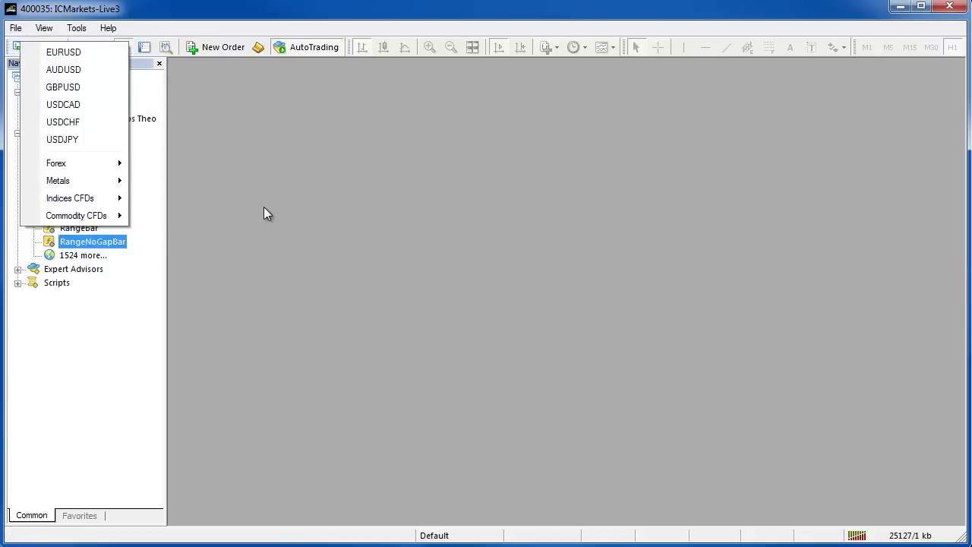
left_click(59, 49)
left_click_drag(481, 225, 382, 114)
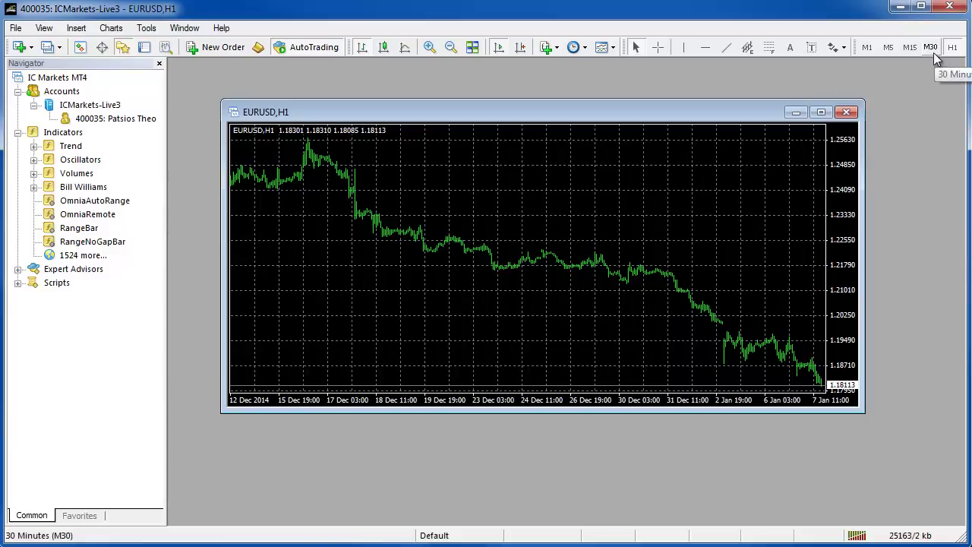
Cycle the timeframes from M1 to H1 and back to M1, then shift the chart down-right
left_click(867, 48)
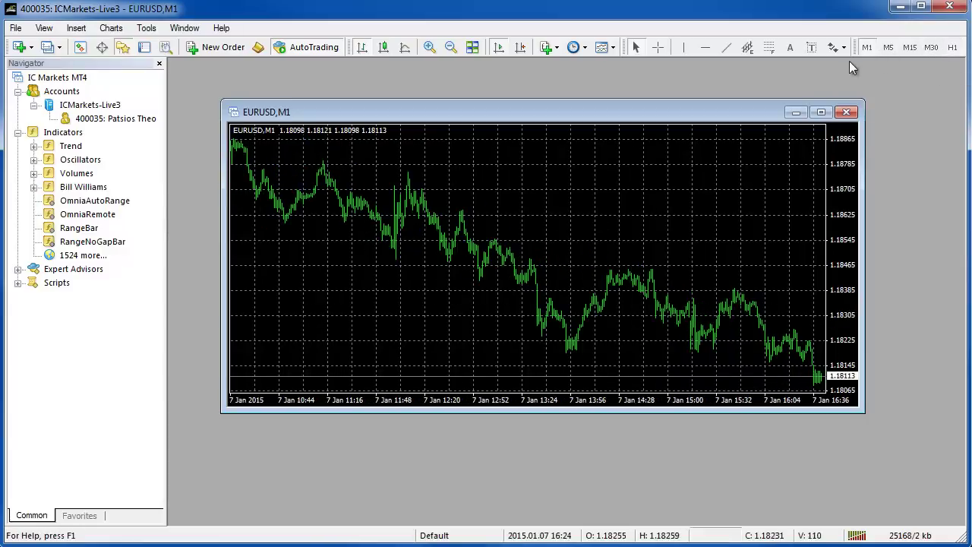
left_click(890, 47)
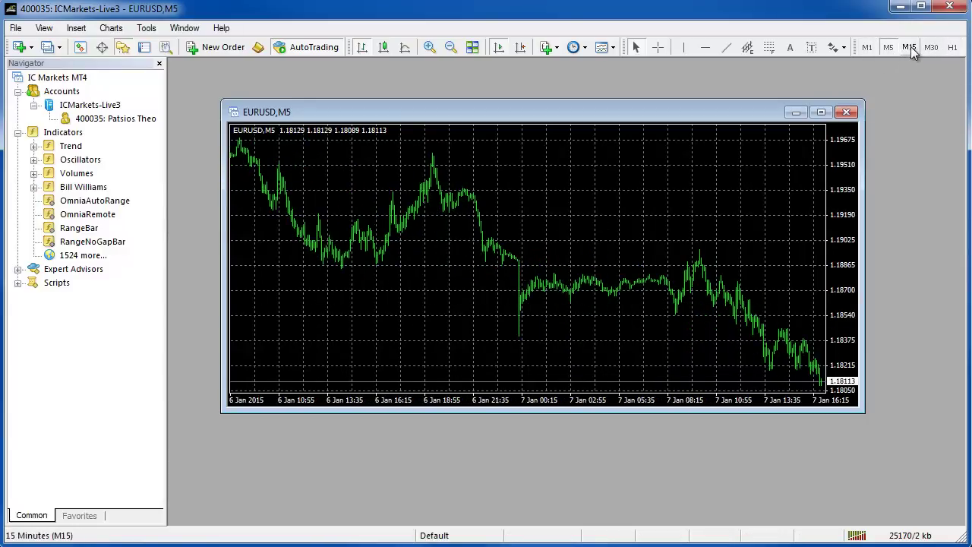
left_click(910, 47)
left_click(932, 47)
left_click(951, 49)
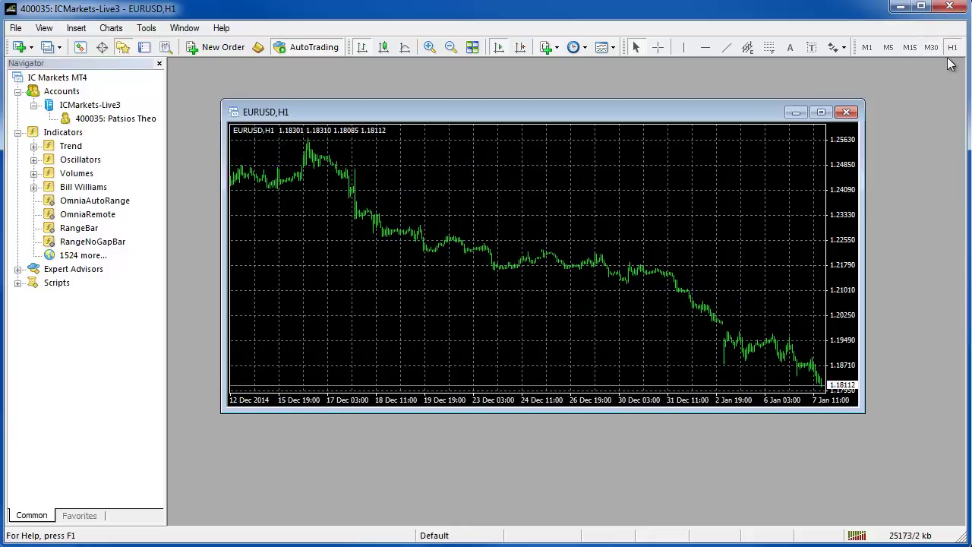
left_click(931, 49)
left_click(908, 47)
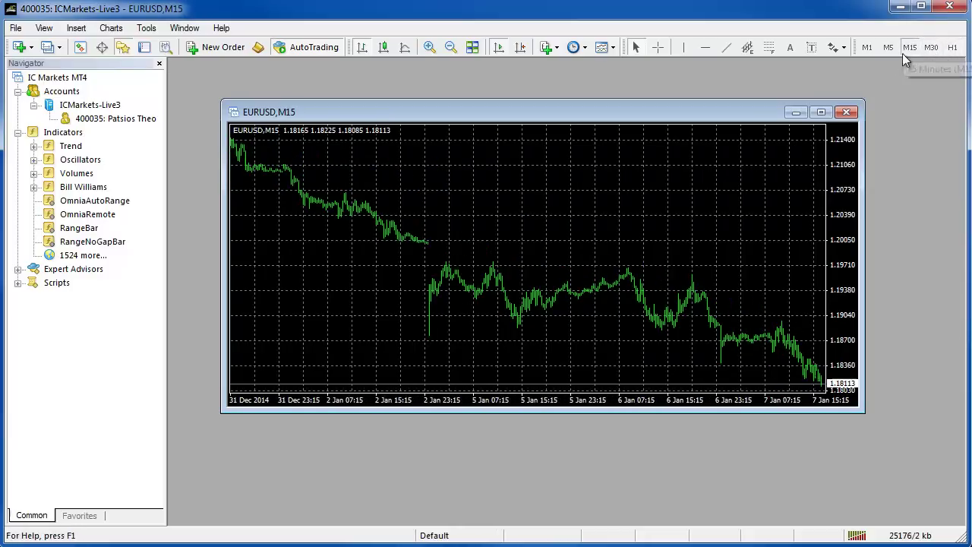
left_click(888, 49)
left_click(867, 48)
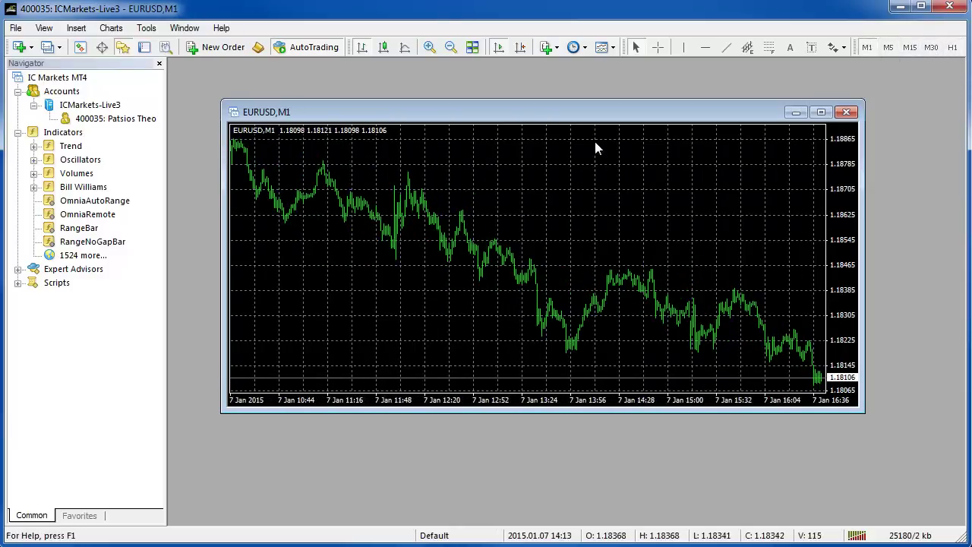
left_click_drag(404, 115, 412, 143)
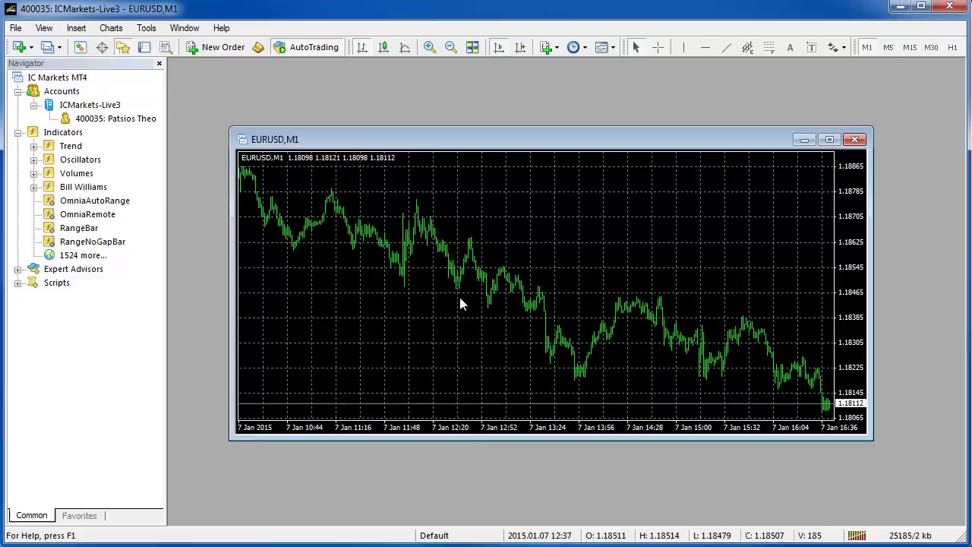
left_click(81, 229)
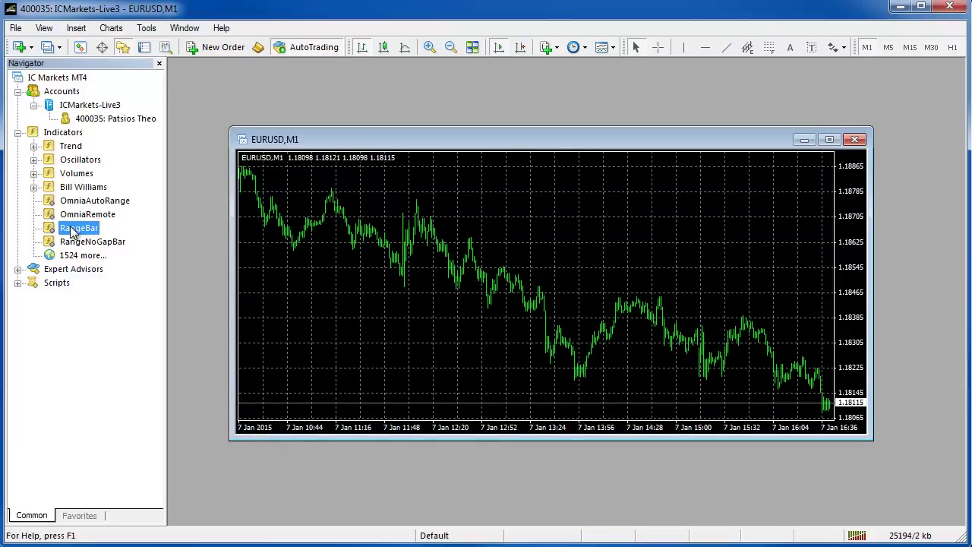
Drop RangeBar onto the EURUSD chart and set Output offline TF to 10 in its inputs
left_click_drag(72, 232, 478, 249)
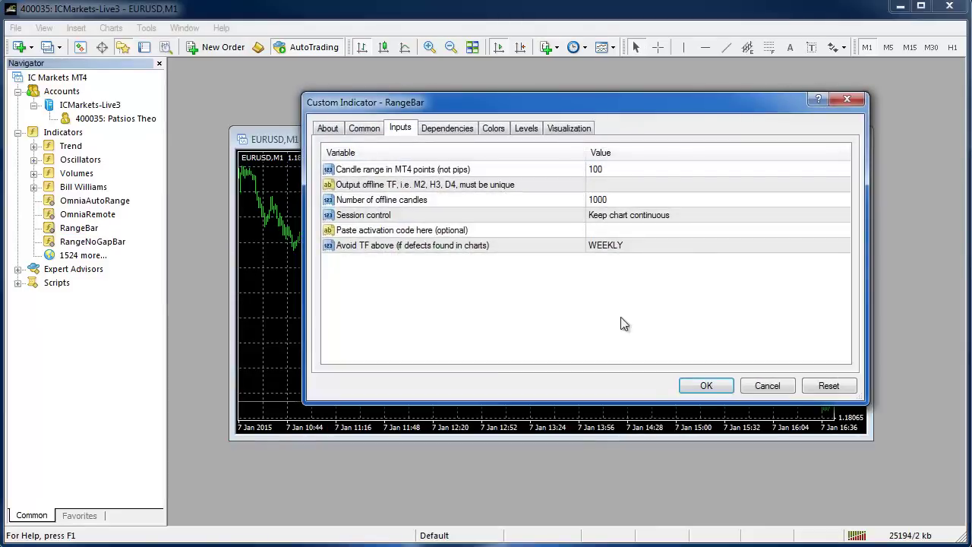
left_click(480, 174)
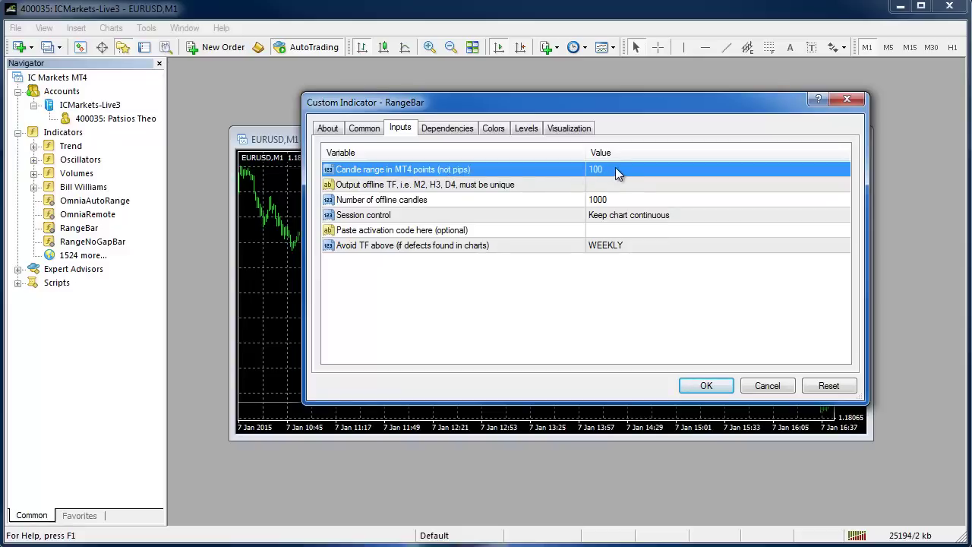
left_click(530, 184)
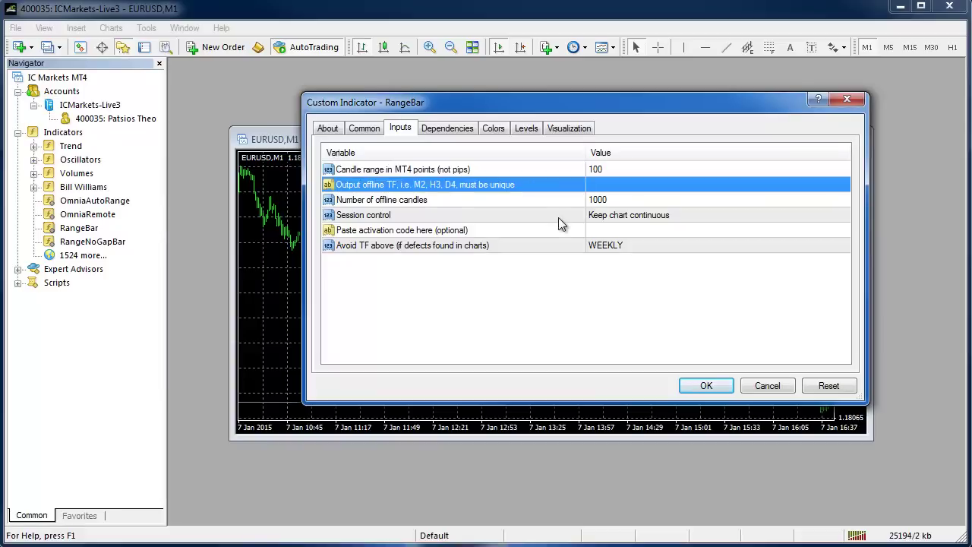
left_click(607, 186)
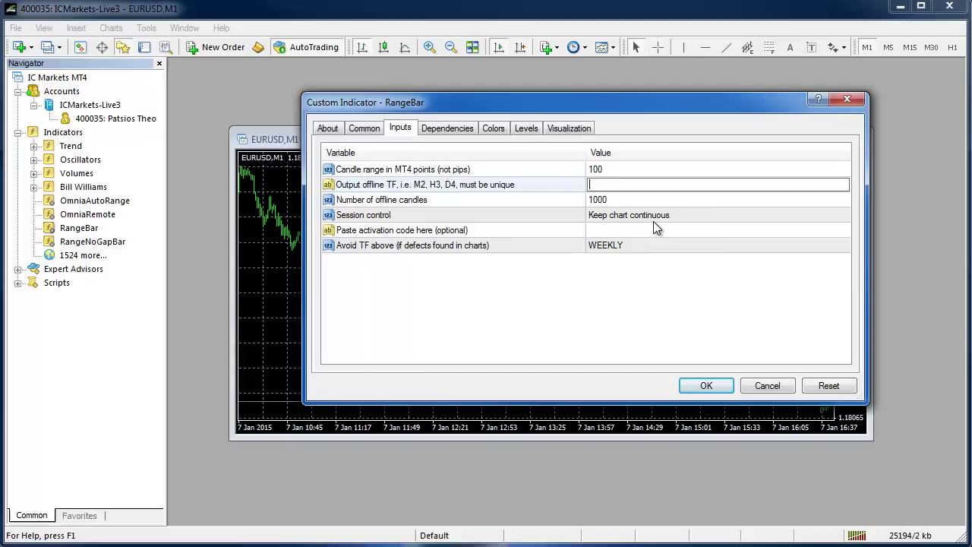
type("10")
type("H")
key("BackSpace")
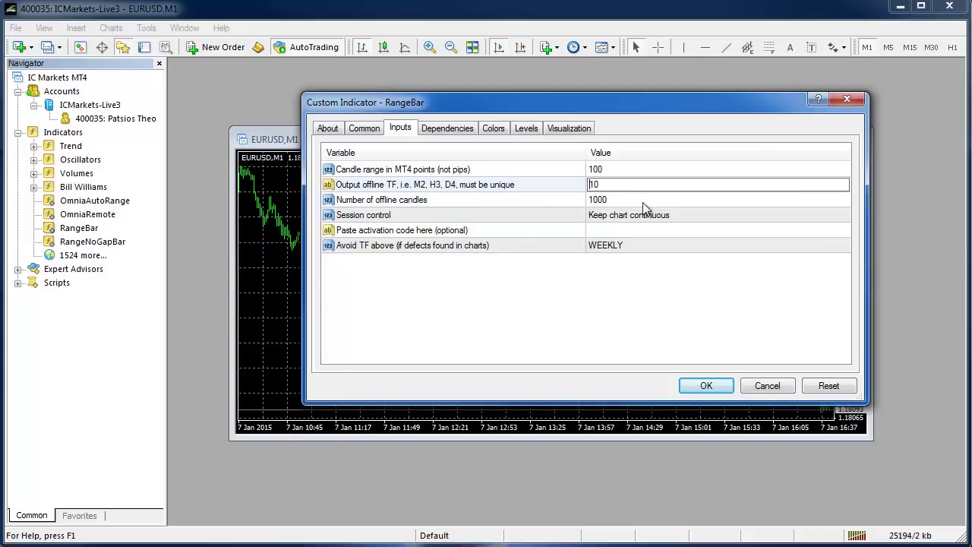
left_click(643, 202)
key("Up")
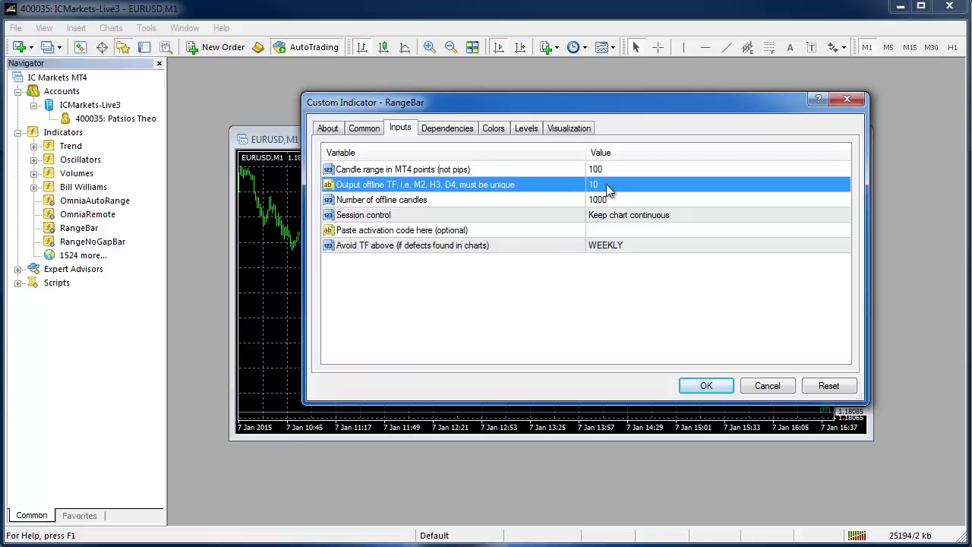
left_click(615, 202)
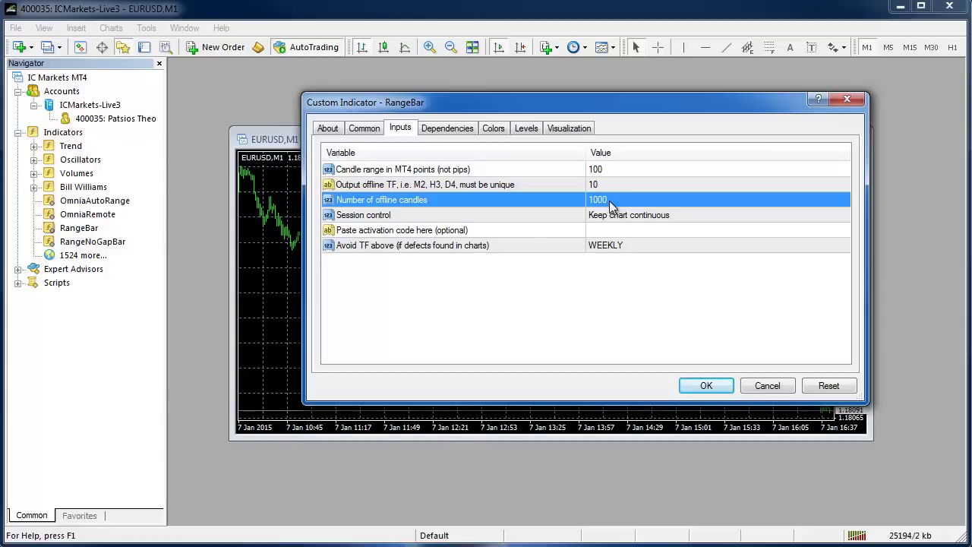
left_click(359, 217)
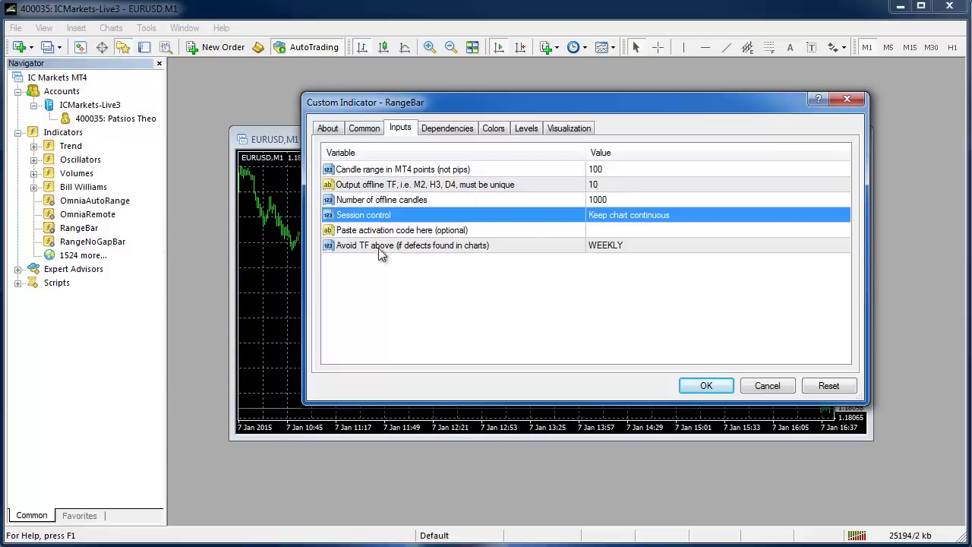
left_click(628, 216)
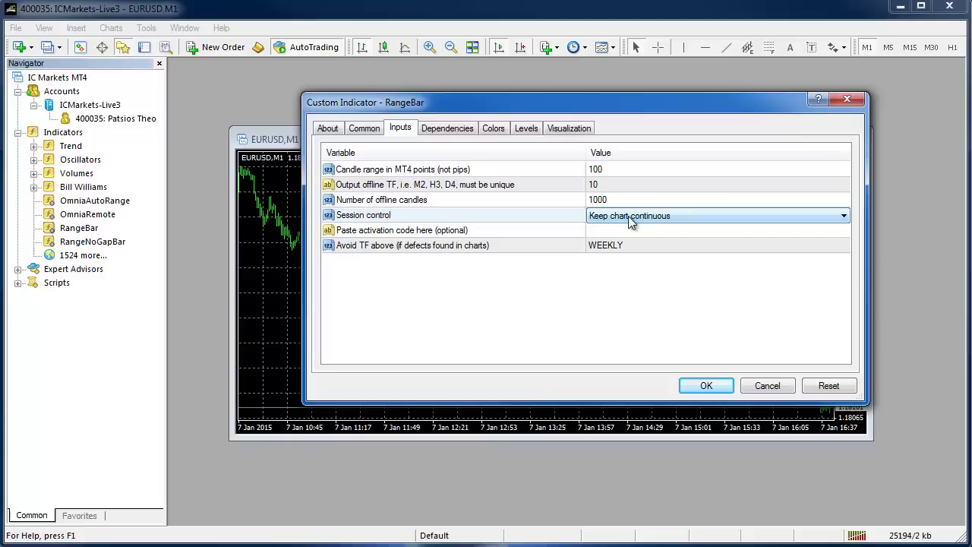
left_click(642, 217)
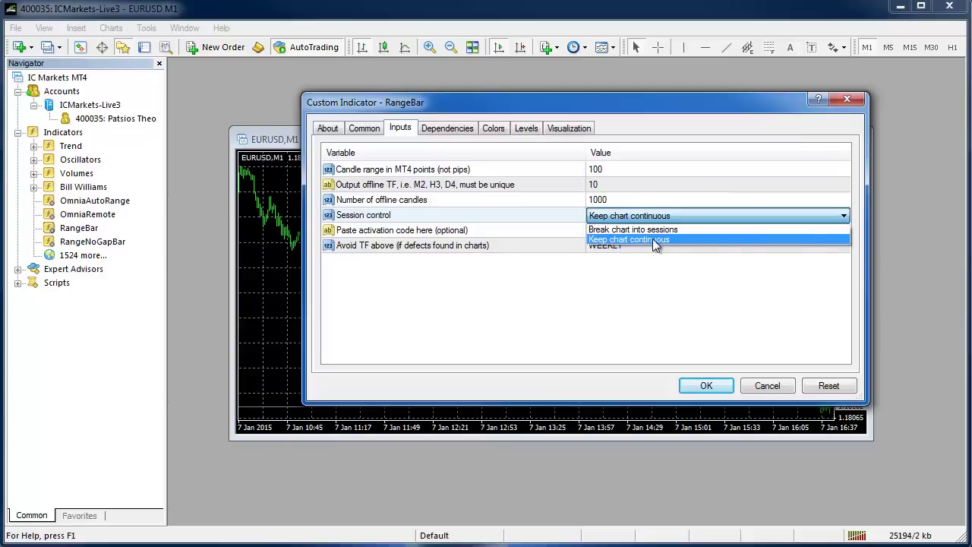
left_click(655, 240)
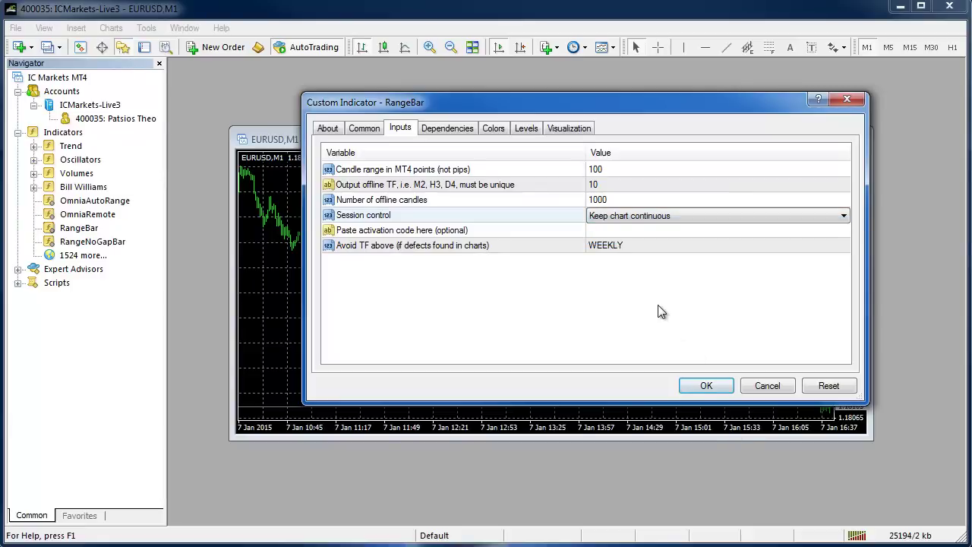
left_click(661, 310)
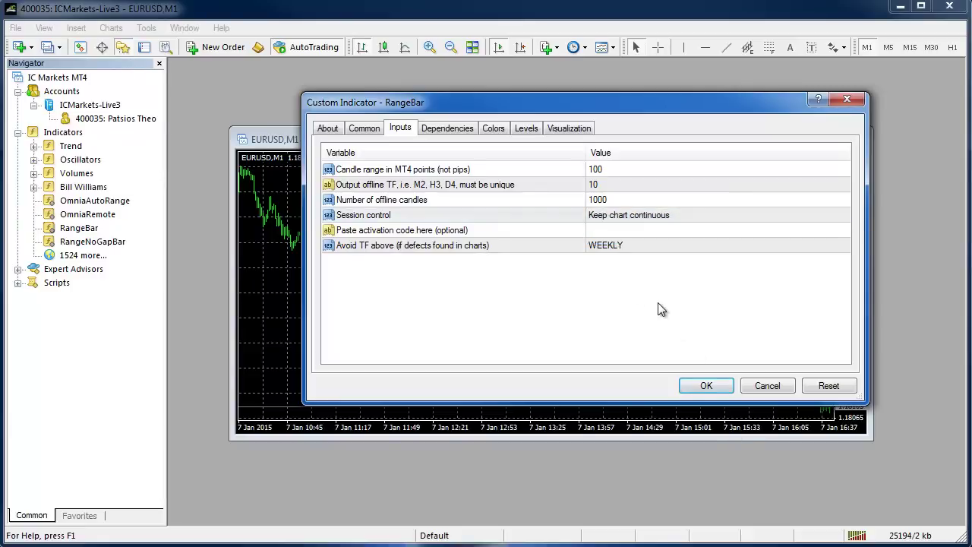
left_click(621, 233)
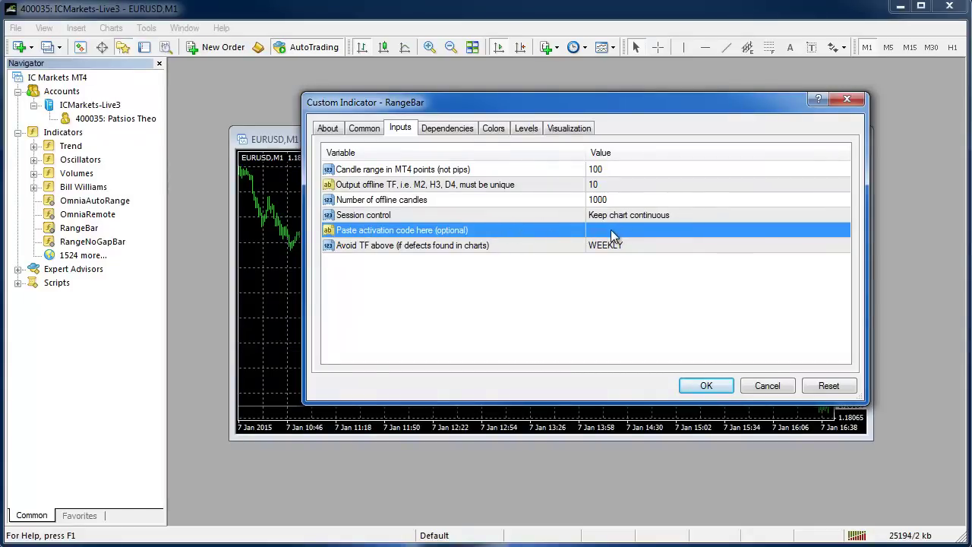
left_click(636, 294)
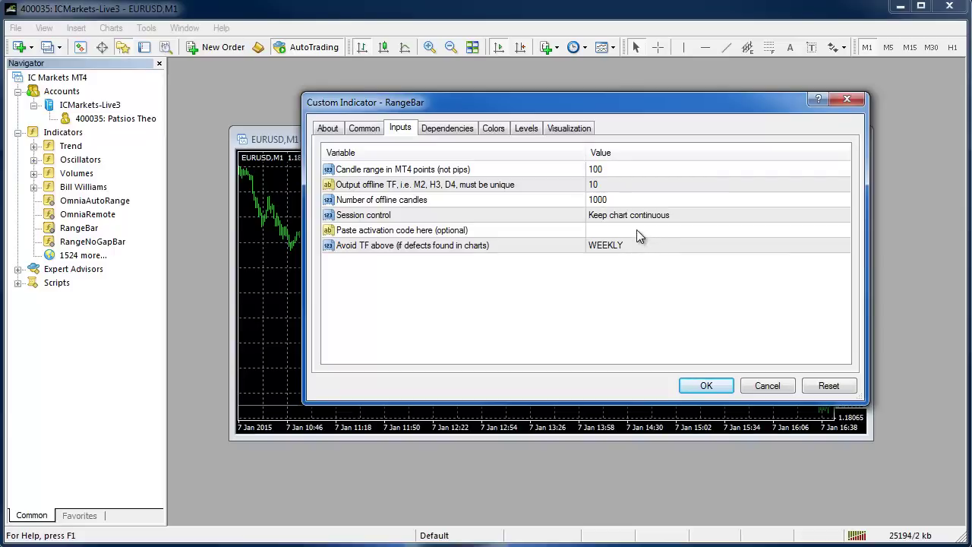
Copy the activation key line from the Word 'Your activation codes for MT4 indicators' letter
key("alt+Tab")
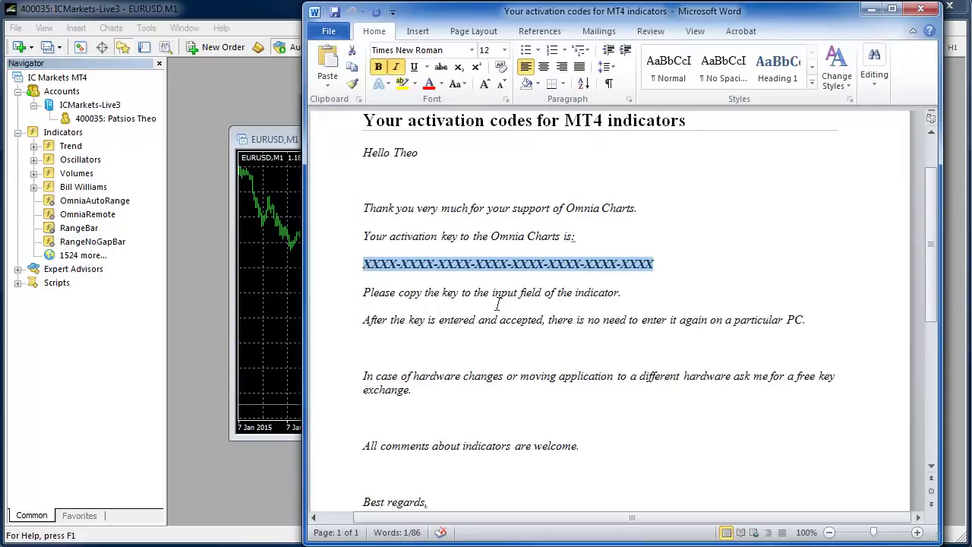
left_click(397, 263)
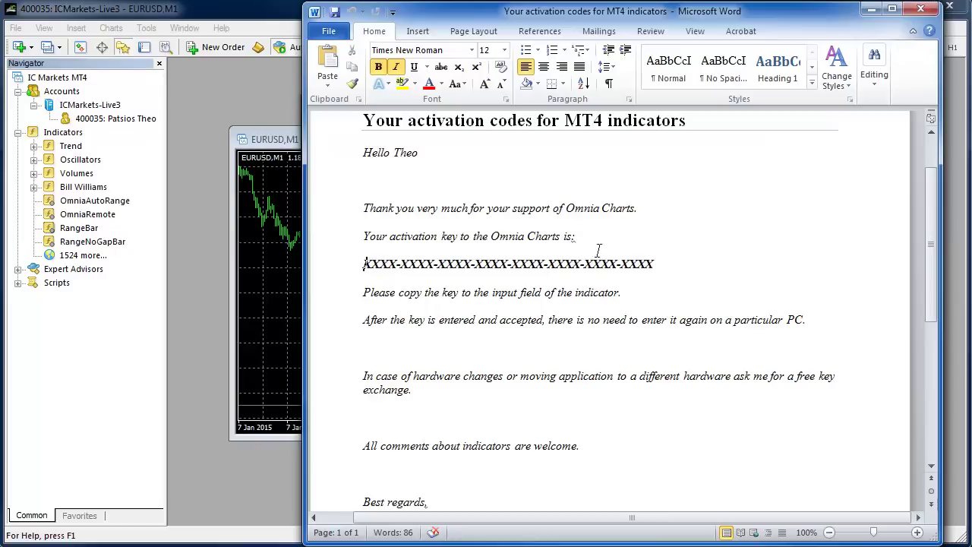
triple_click(655, 262)
right_click(629, 272)
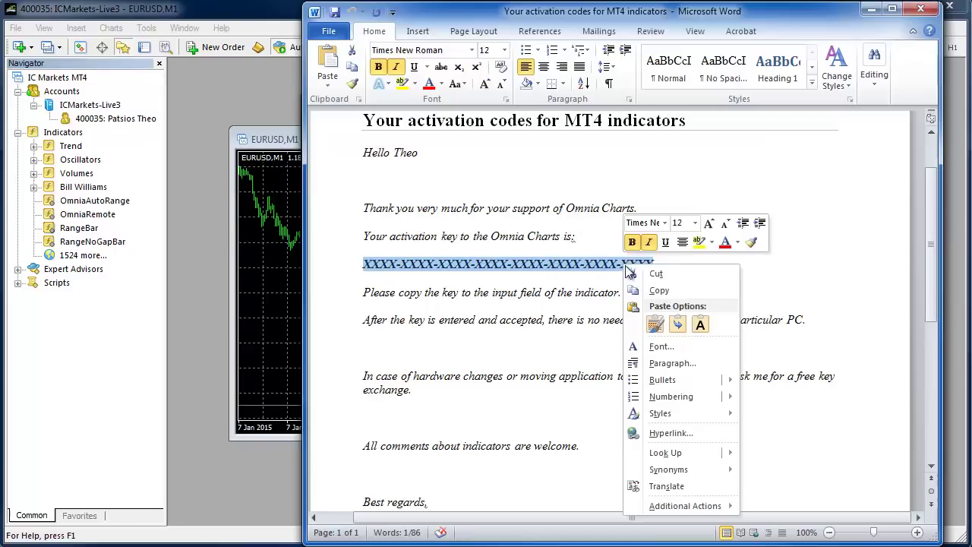
left_click(677, 287)
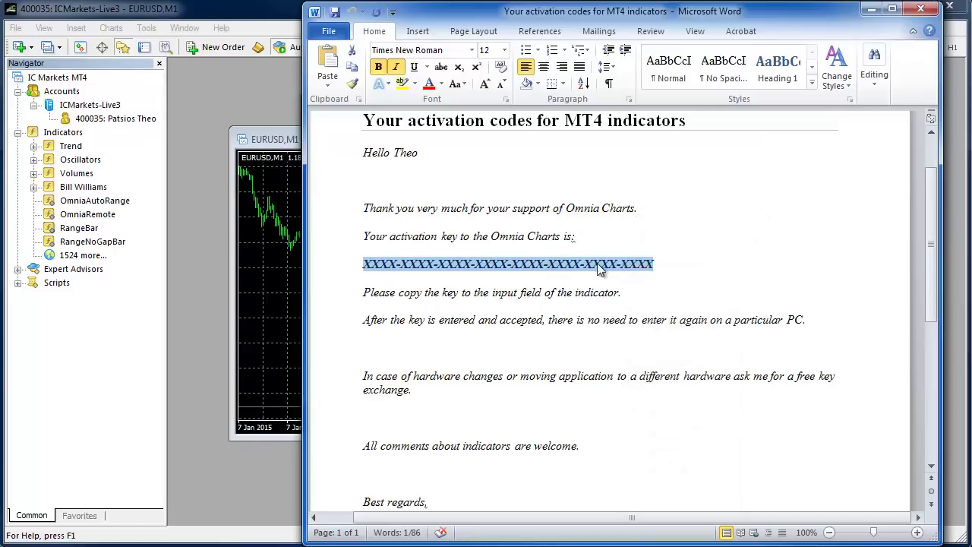
left_click(871, 10)
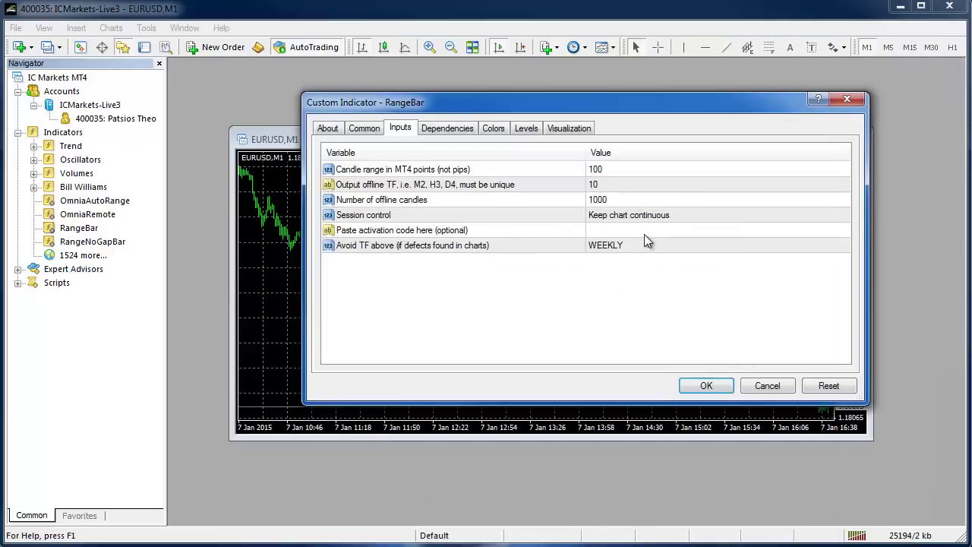
left_click(645, 236)
right_click(644, 236)
left_click(646, 243)
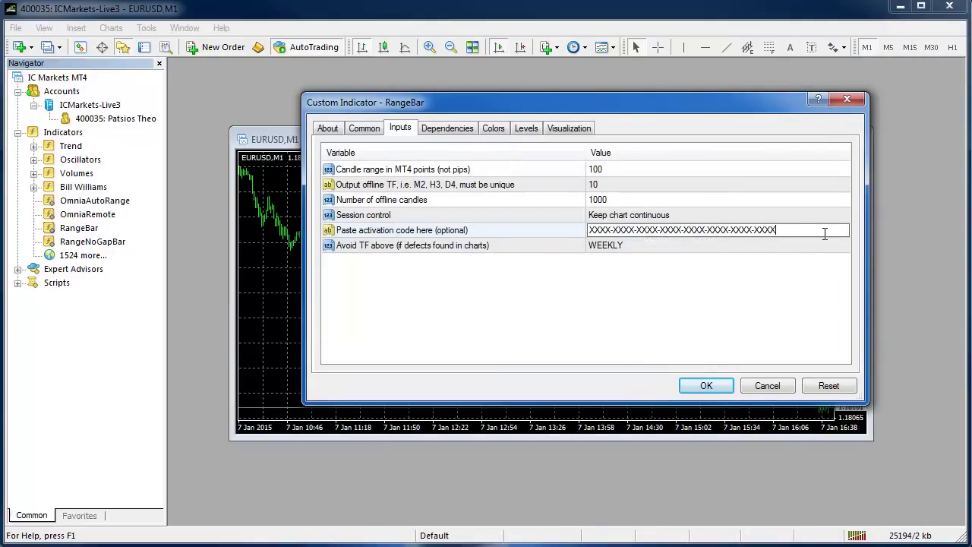
left_click(687, 277)
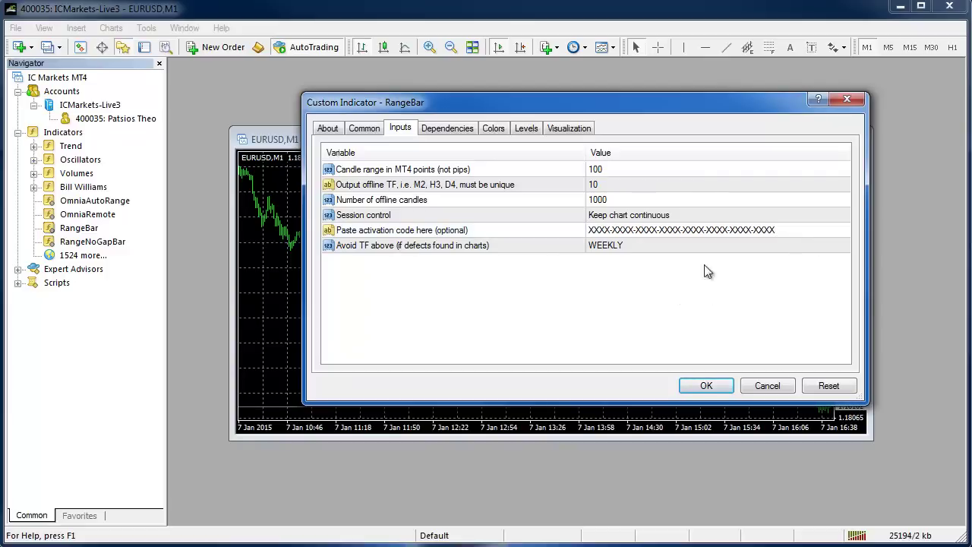
left_click(623, 247)
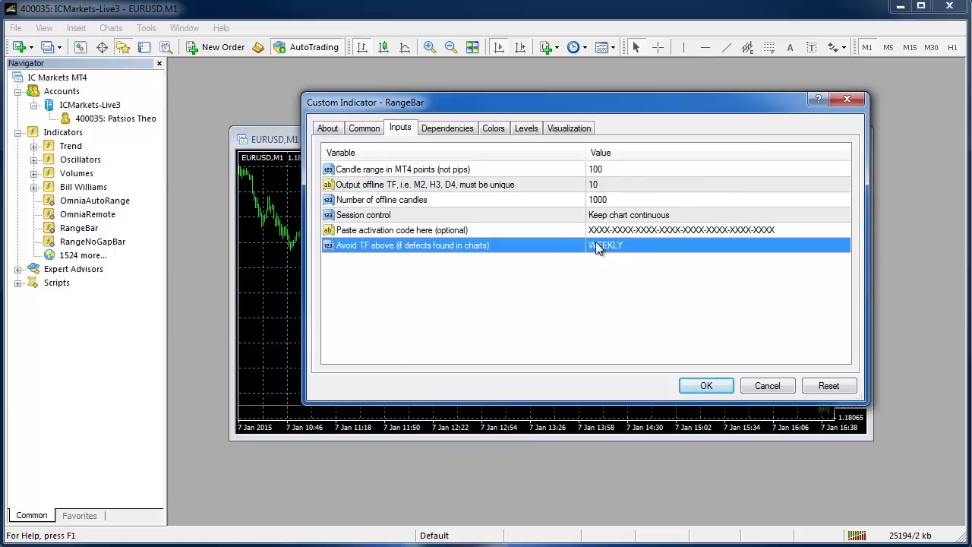
left_click(630, 271)
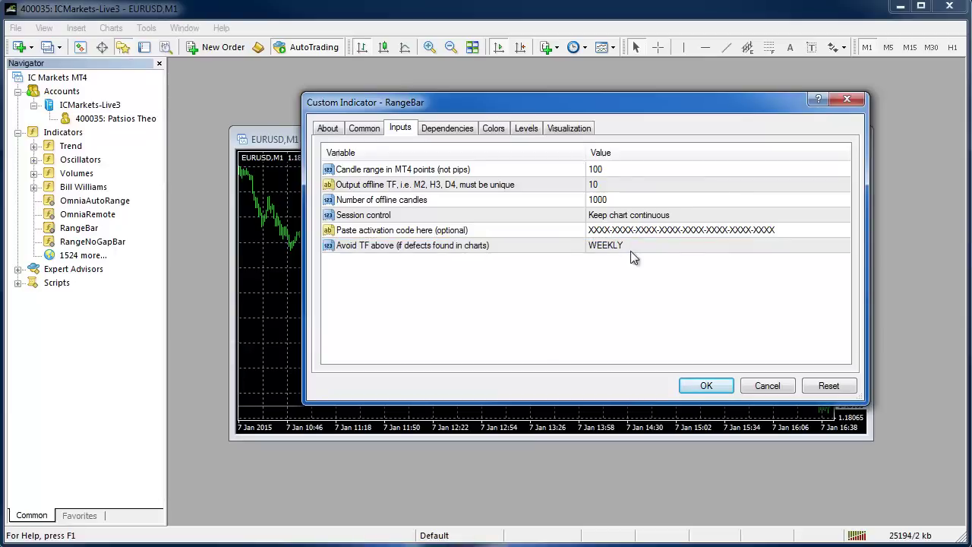
left_click(784, 232)
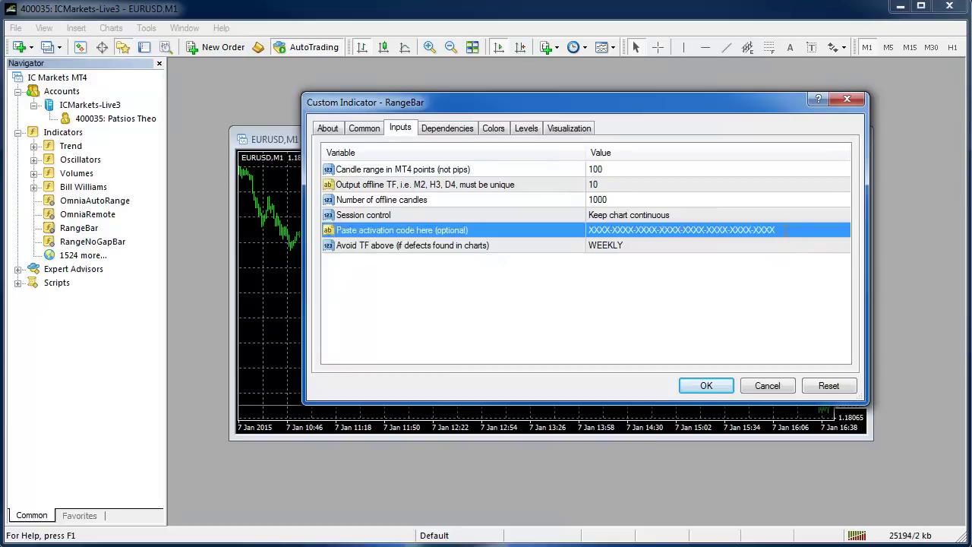
left_click(783, 232)
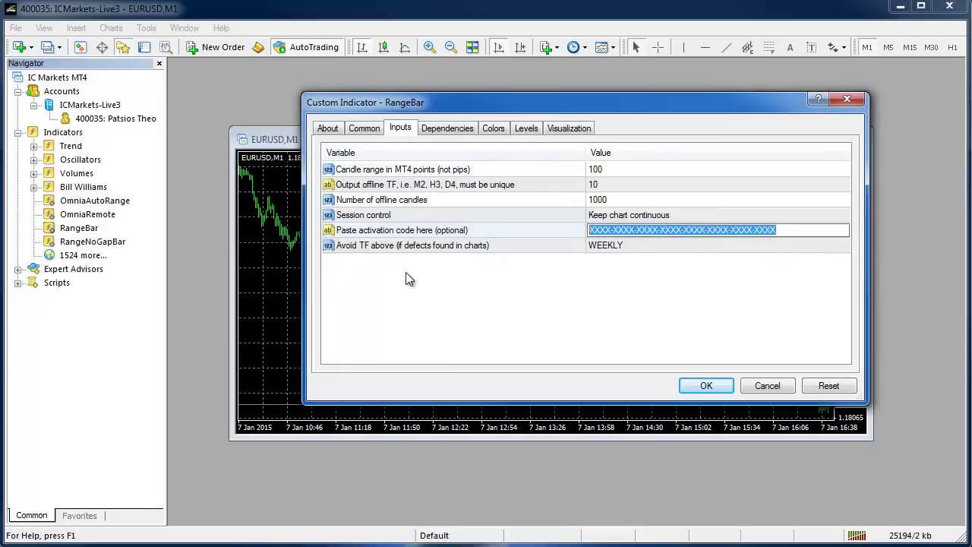
key("Delete")
left_click(558, 298)
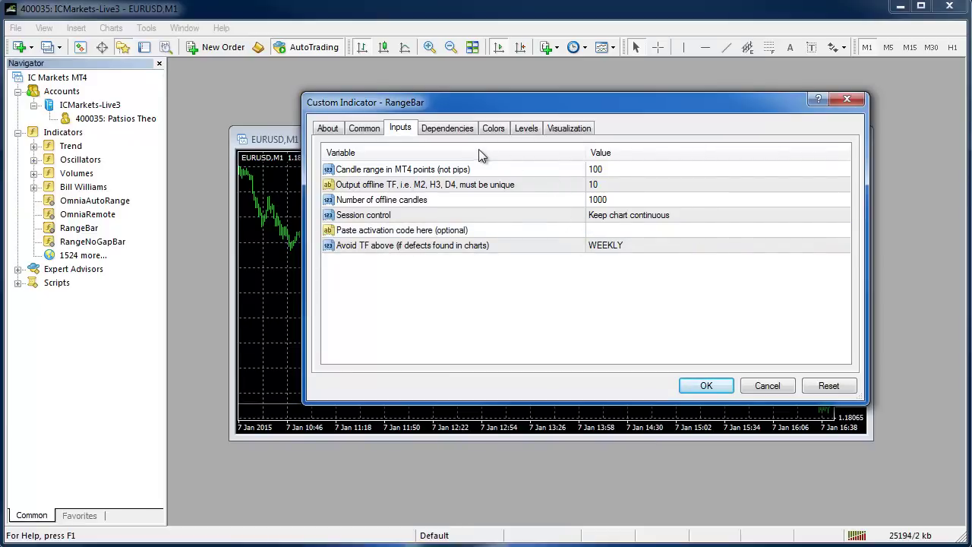
Keep DLL imports allowed, review RangeBar's About and Inputs tabs, and accept with OK
left_click(370, 130)
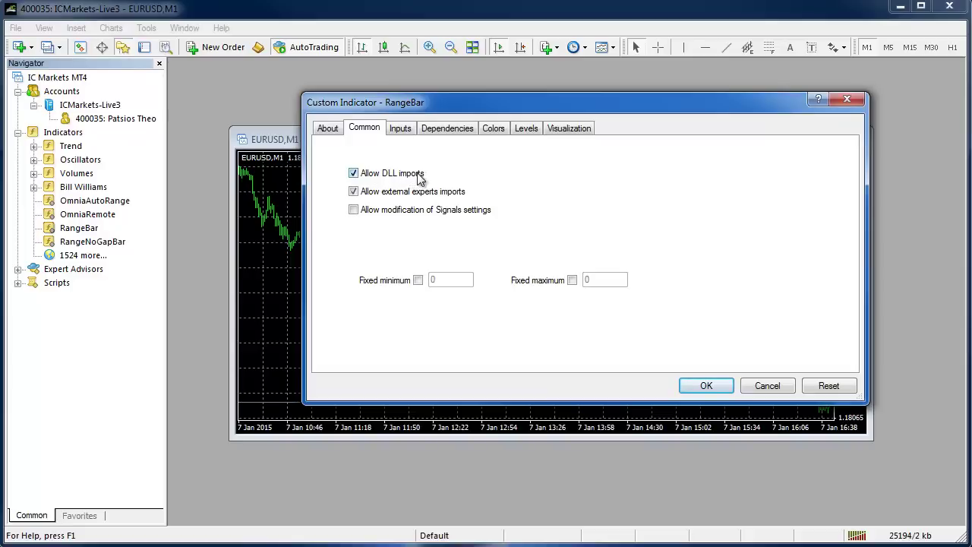
left_click(354, 174)
left_click(354, 173)
left_click(332, 131)
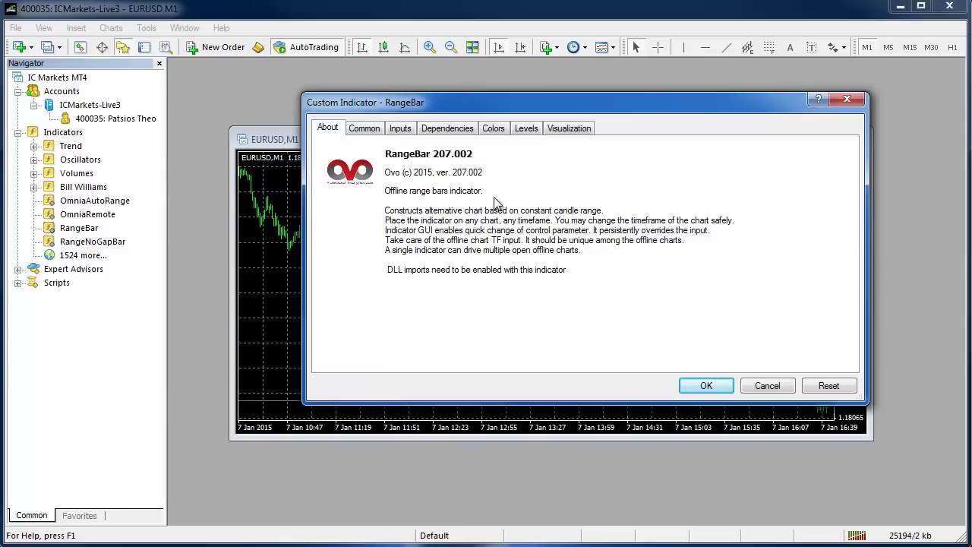
left_click(400, 130)
left_click(711, 387)
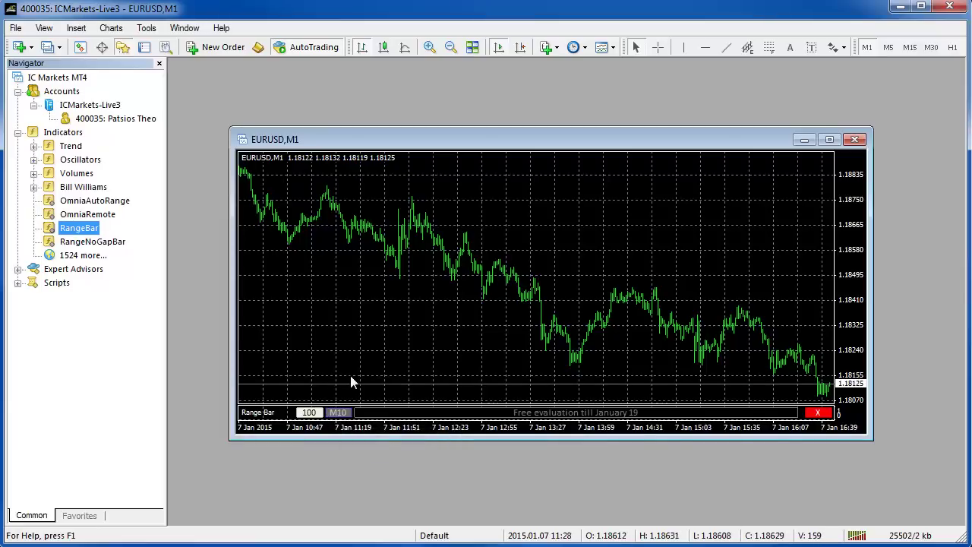
Put the Range Bar panel's 100 candle-range box into edit mode
left_click(309, 412)
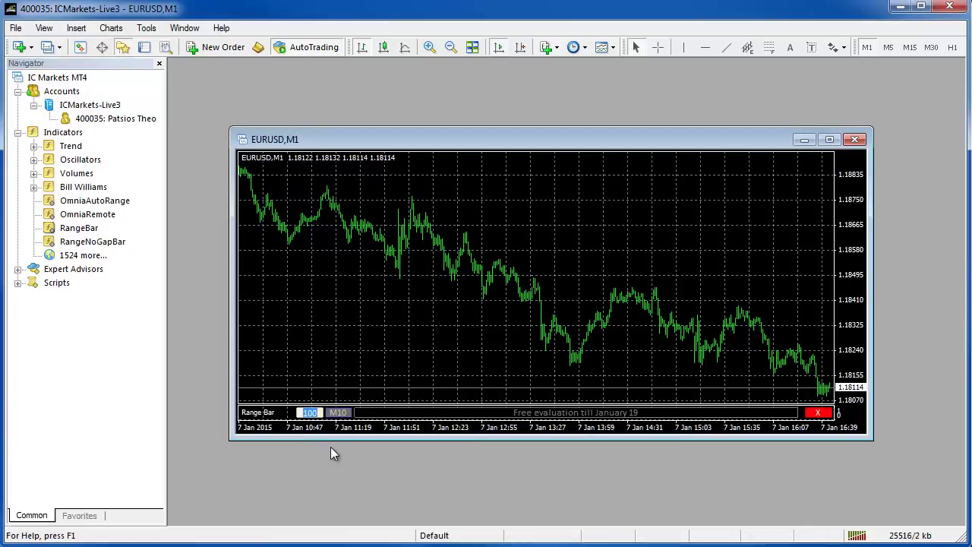
Enter 200 as the Range Bar candle range, then change it back to 100
type("200")
key("Return")
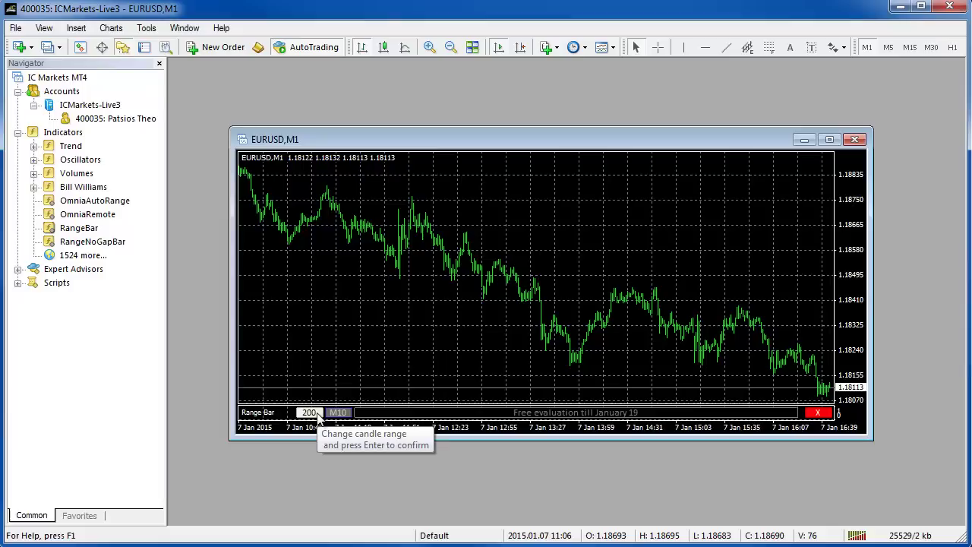
double_click(318, 414)
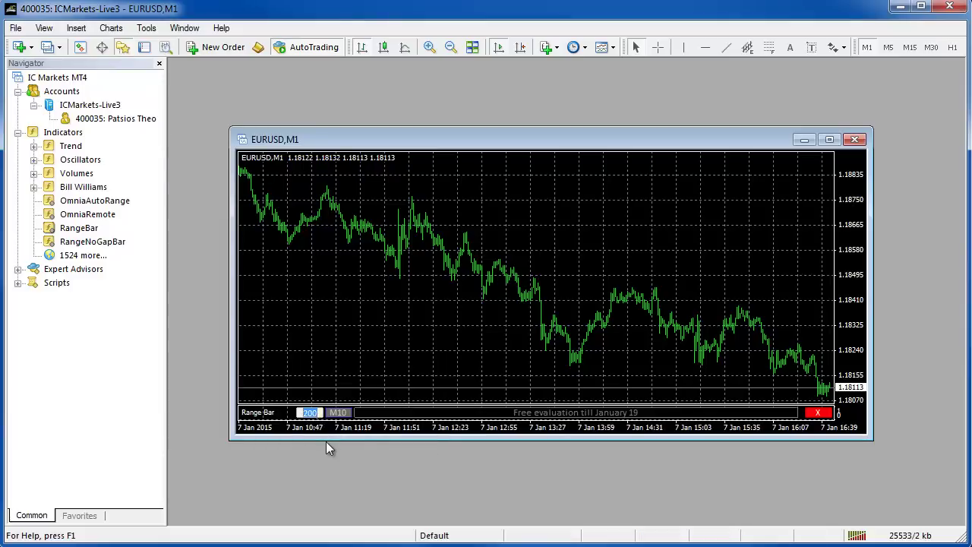
type("100")
key("Return")
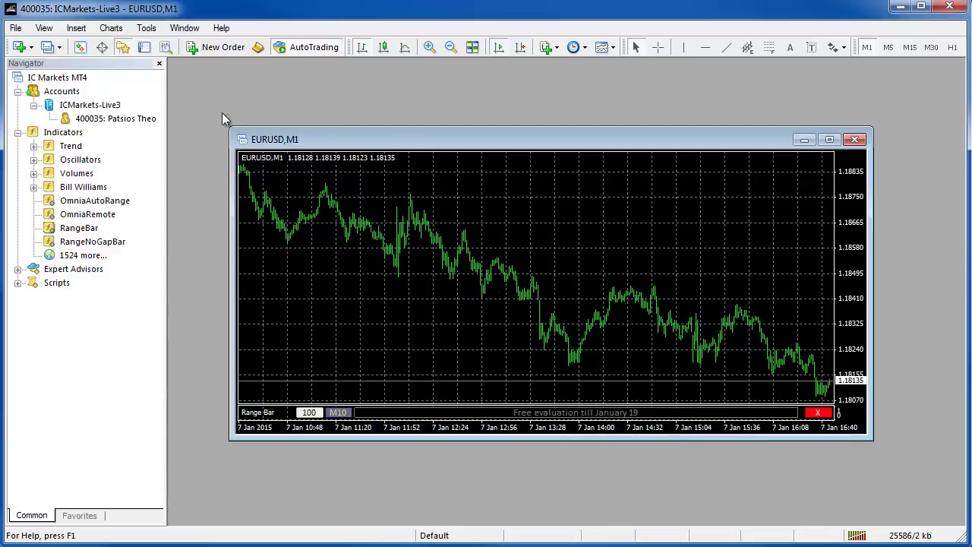
Reopen the data folder's MQL4\Indicators in Explorer and close MetaTrader 4
left_click(16, 28)
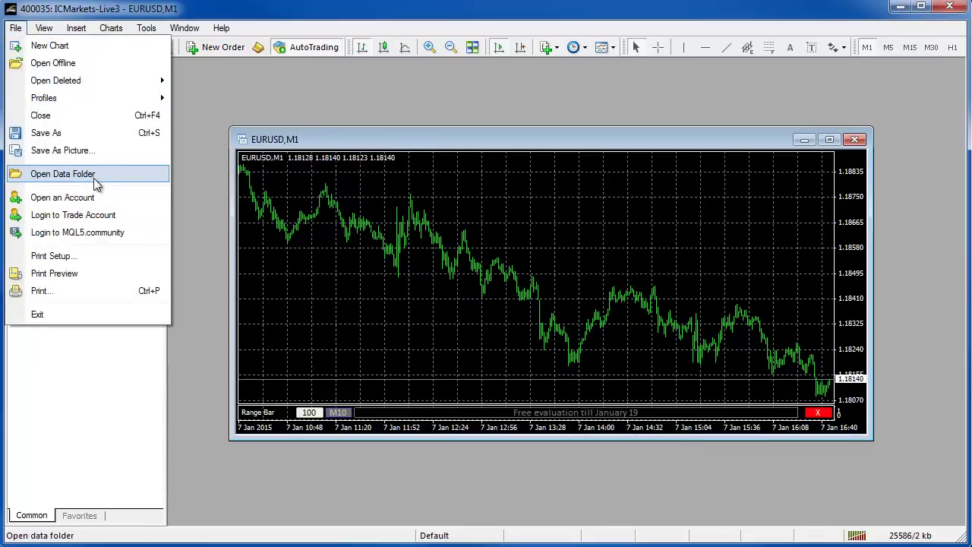
left_click(63, 174)
left_click(387, 243)
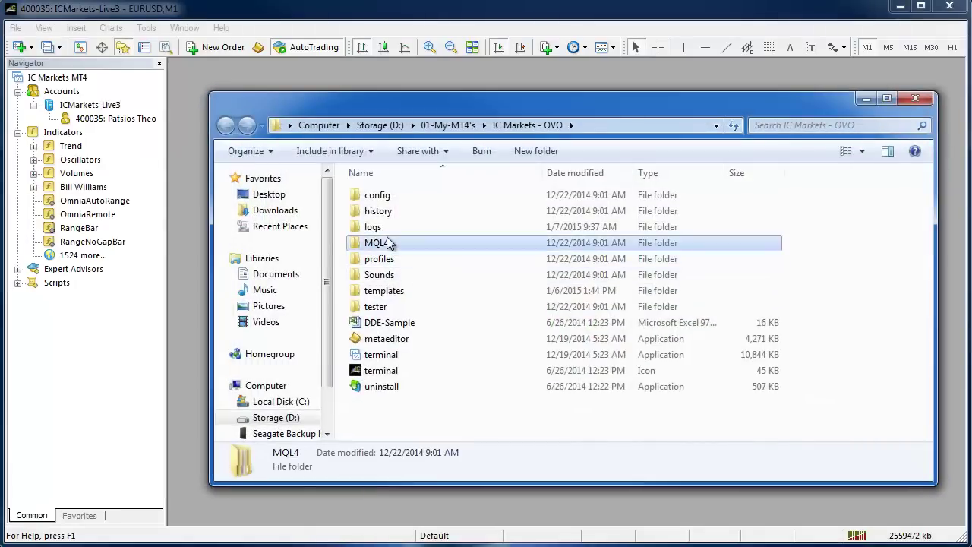
double_click(387, 242)
double_click(398, 259)
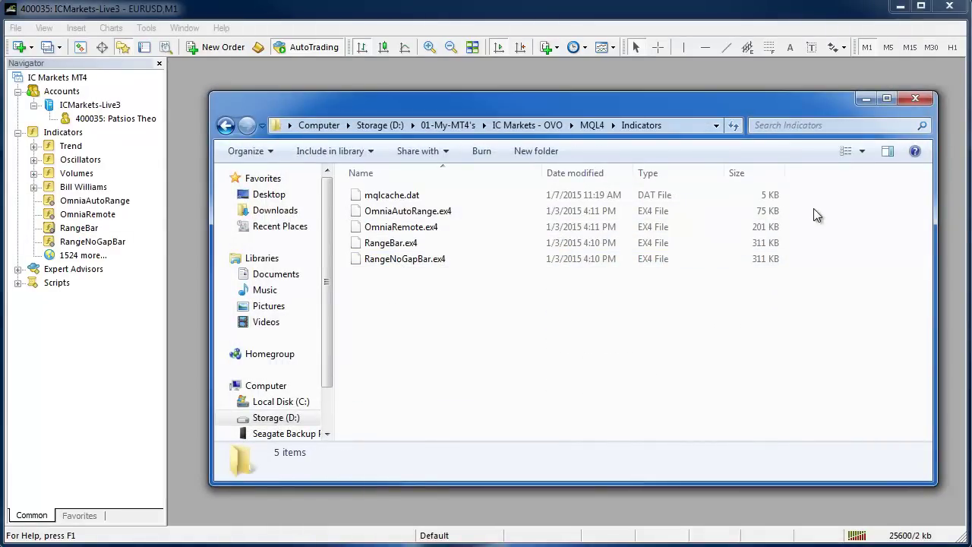
left_click(950, 6)
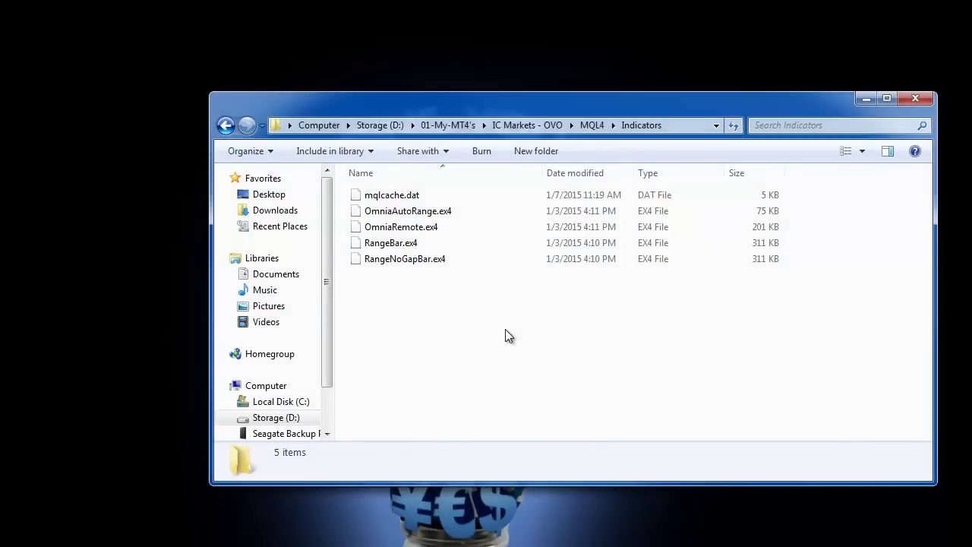
Overwrite the four indicator files in the Indicators folder with the copies, then relaunch the terminal
key("ctrl+v")
left_click_drag(465, 203, 604, 79)
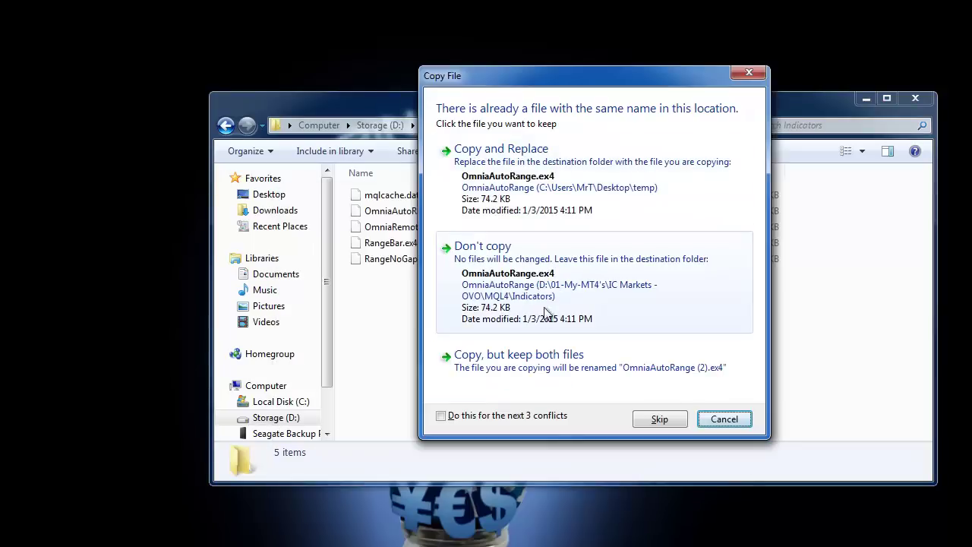
left_click(497, 418)
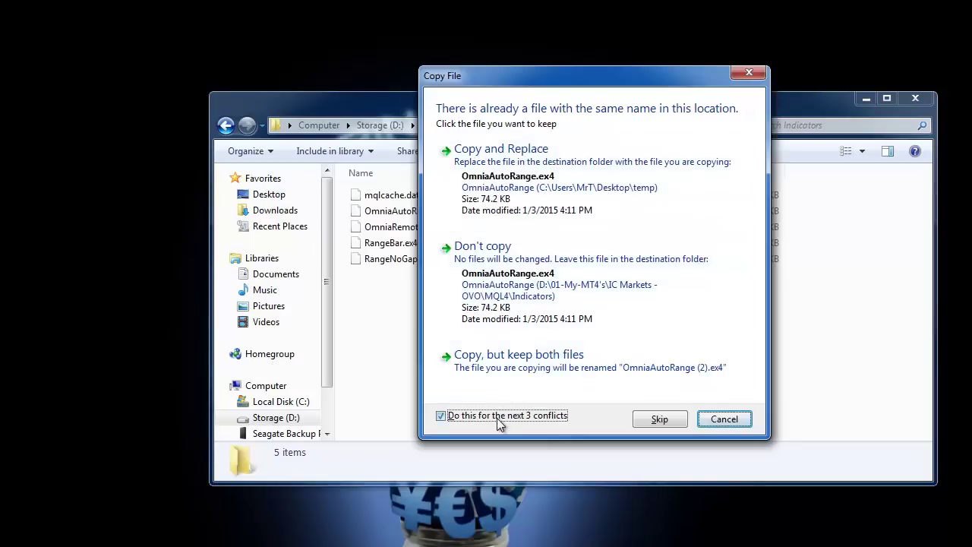
left_click(519, 176)
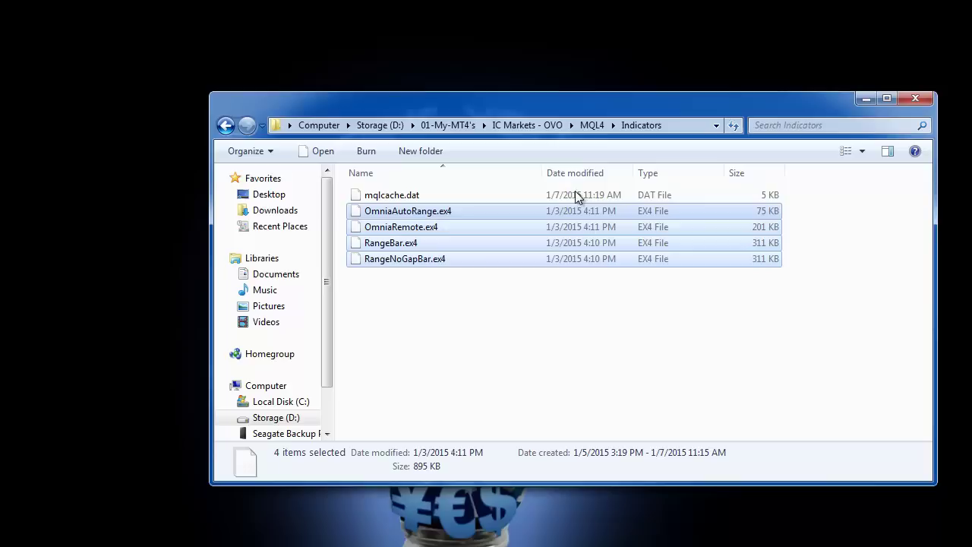
left_click(520, 124)
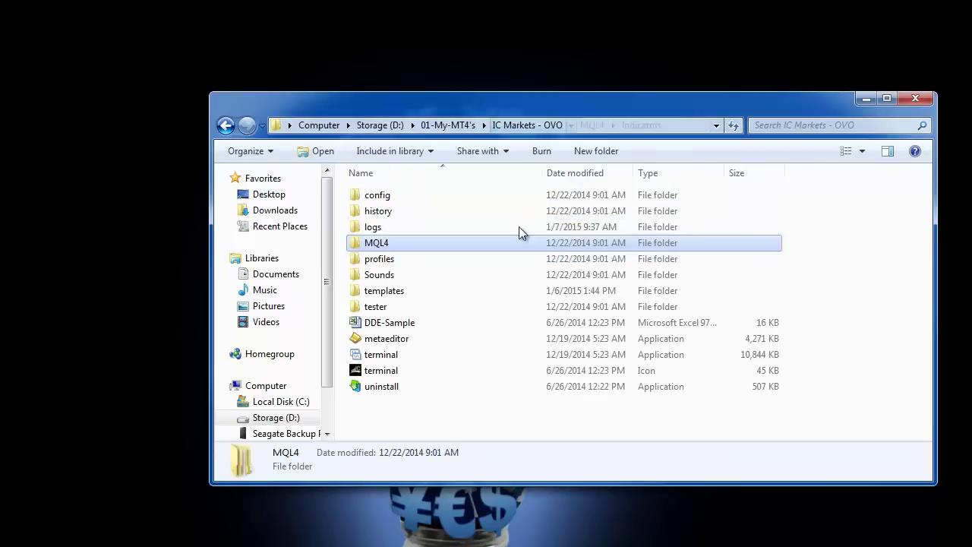
double_click(391, 356)
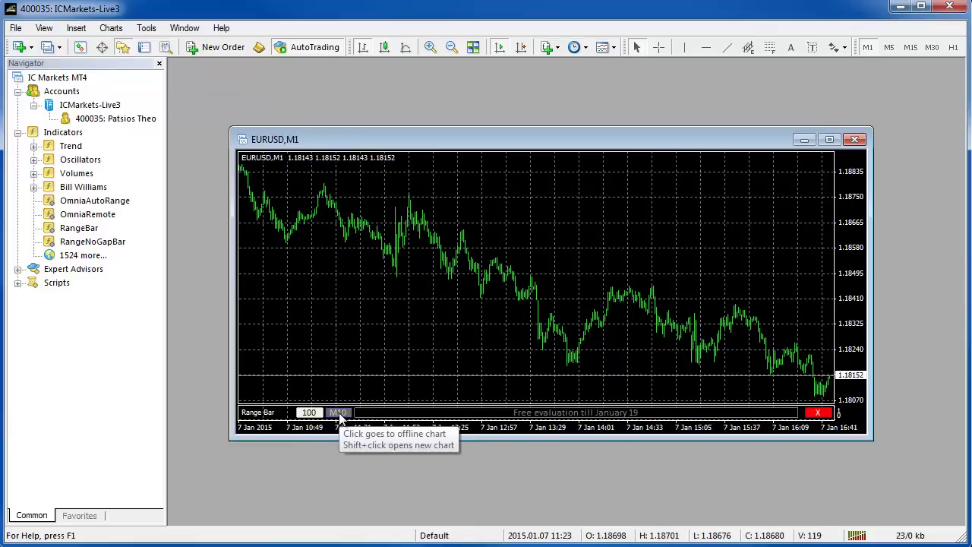
Attach RangeNoGapBar to the EURUSD M1 chart with Output offline TF set to 11
left_click_drag(79, 229, 478, 403)
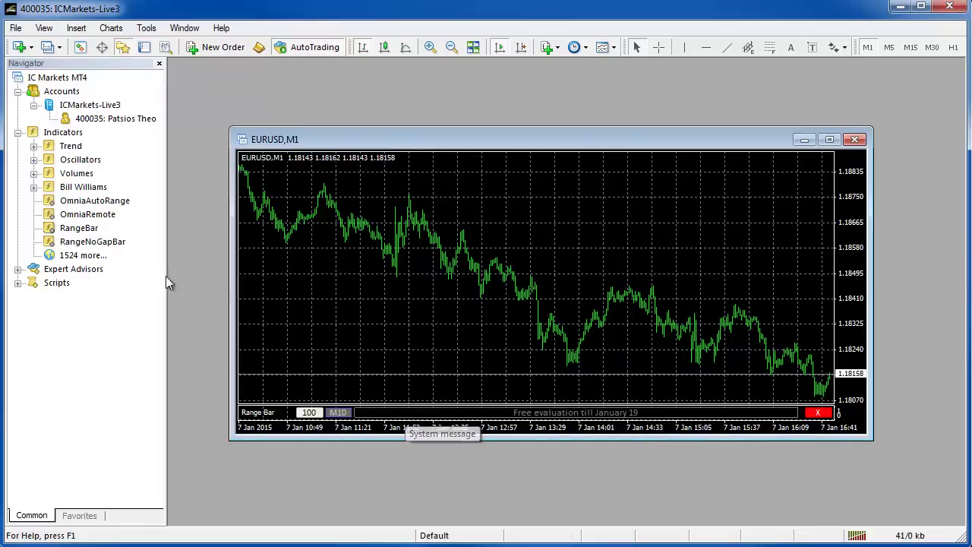
left_click(96, 245)
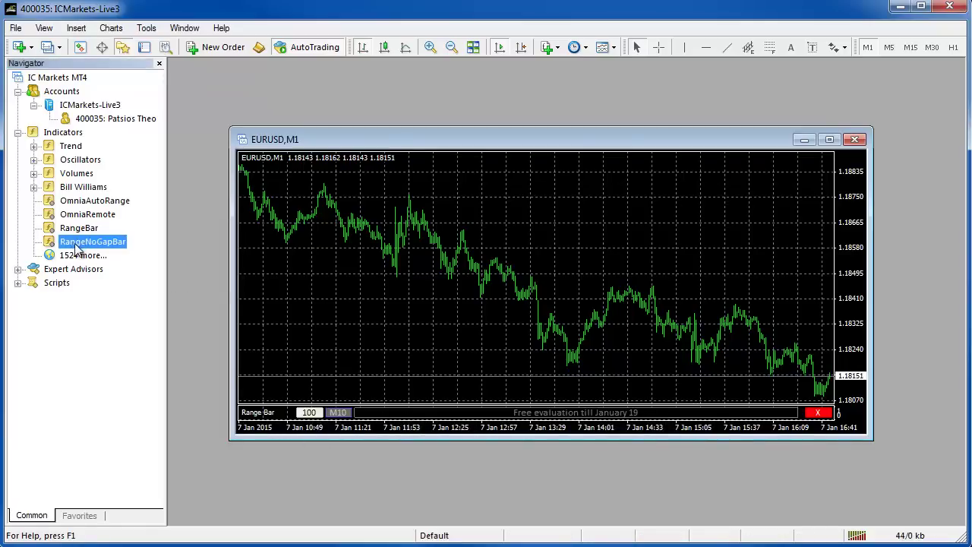
left_click_drag(450, 253, 551, 325)
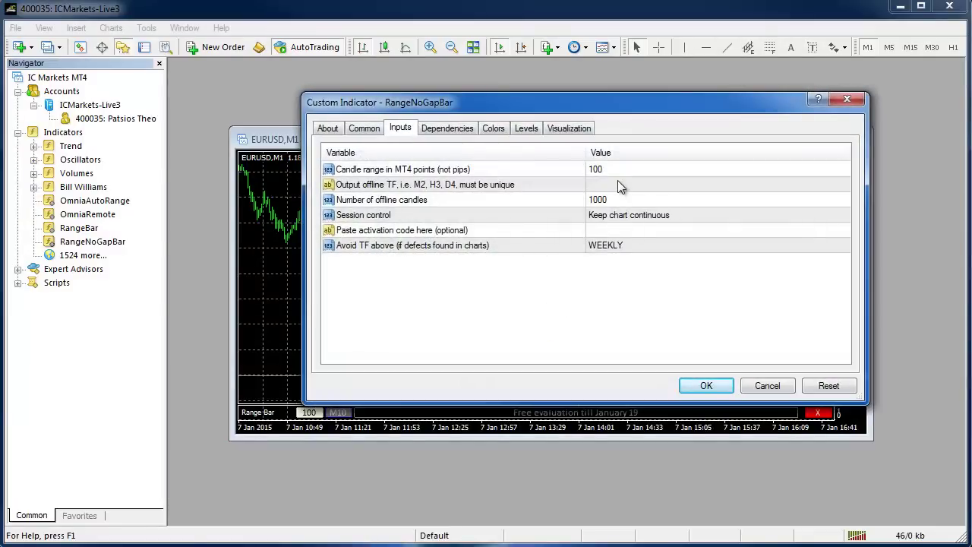
left_click(616, 184)
left_click(616, 184)
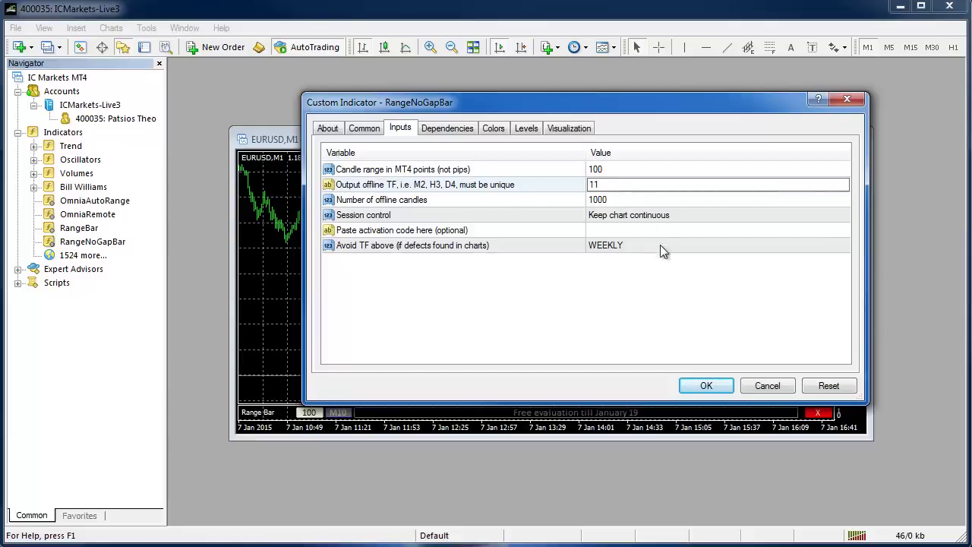
key("Return")
left_click(706, 387)
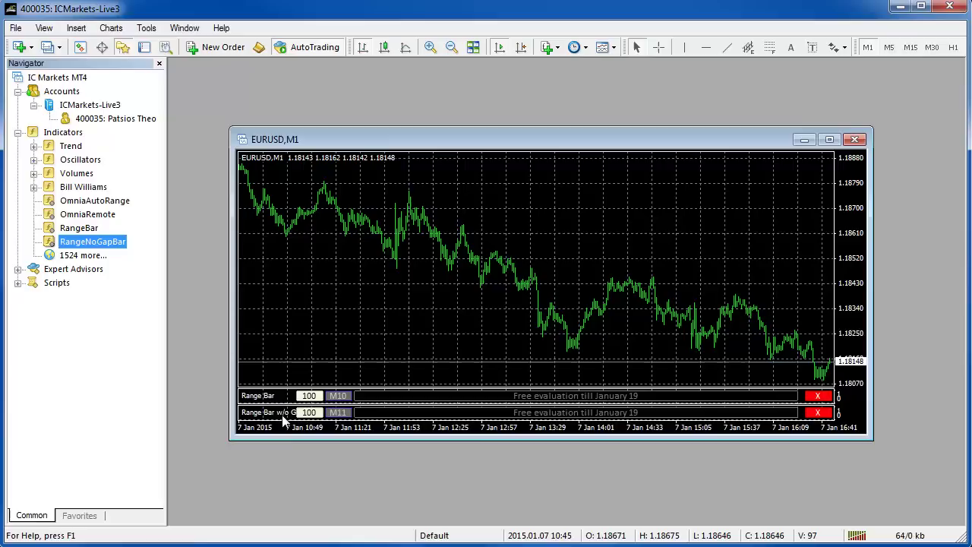
Open the M10 offline range chart, resize it into a top strip, and apply the red-and-blue candlestick template
left_click(339, 398)
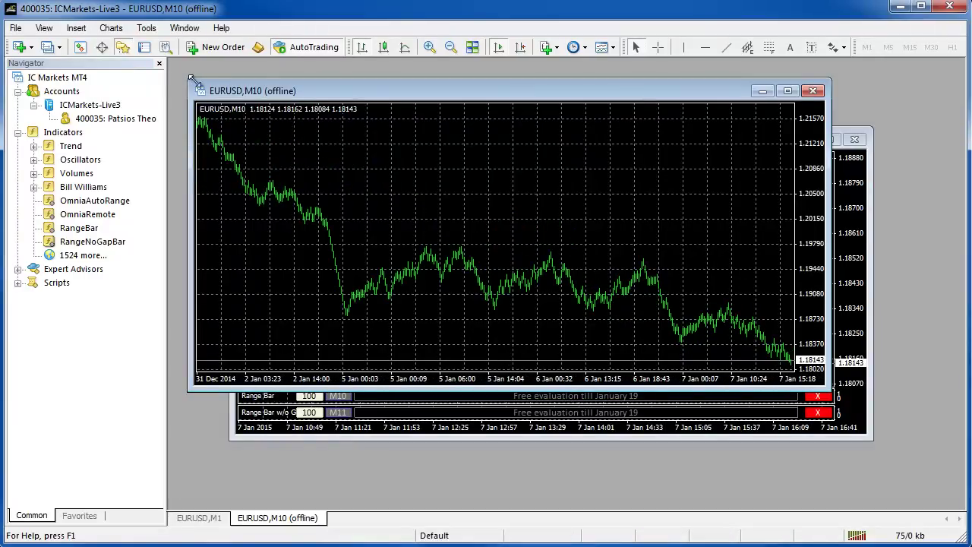
left_click_drag(192, 80, 172, 62)
left_click_drag(831, 388, 963, 283)
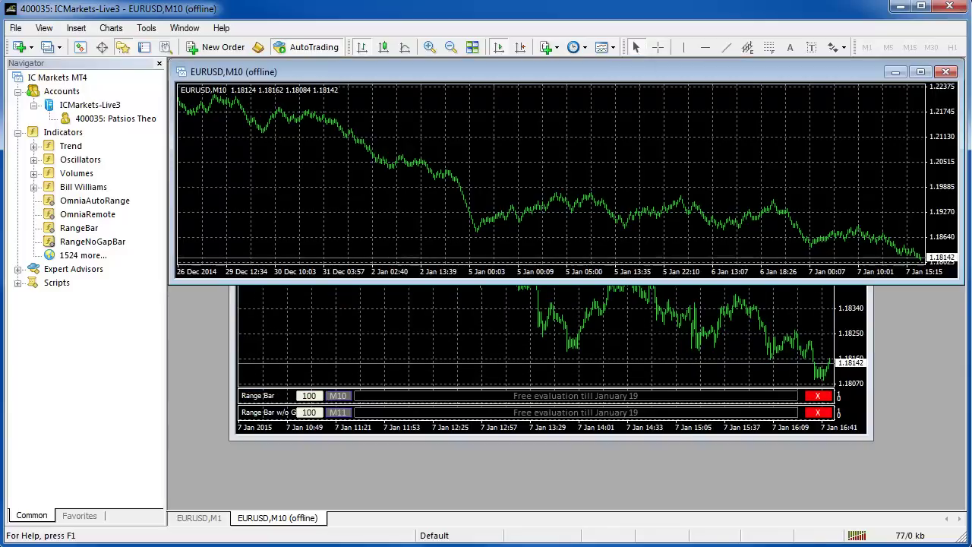
left_click(612, 48)
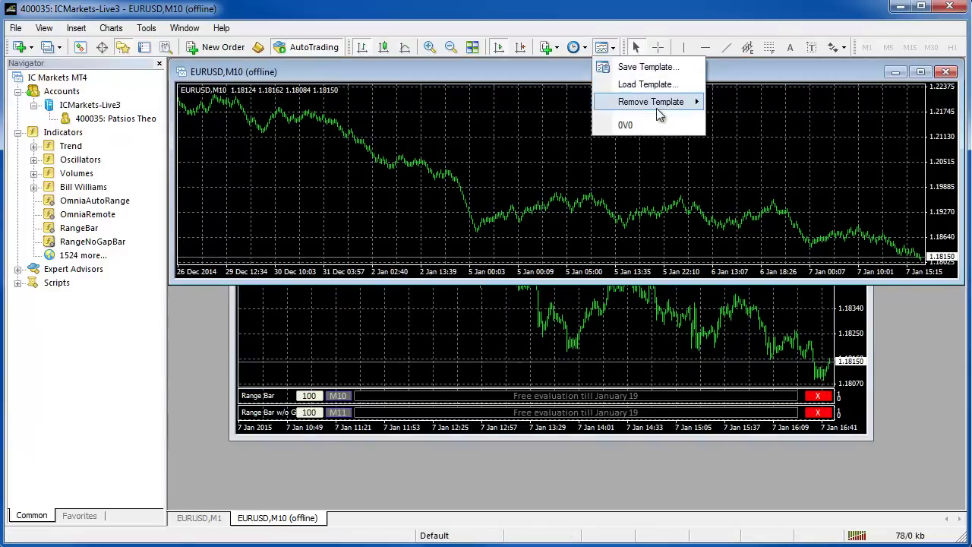
left_click(608, 124)
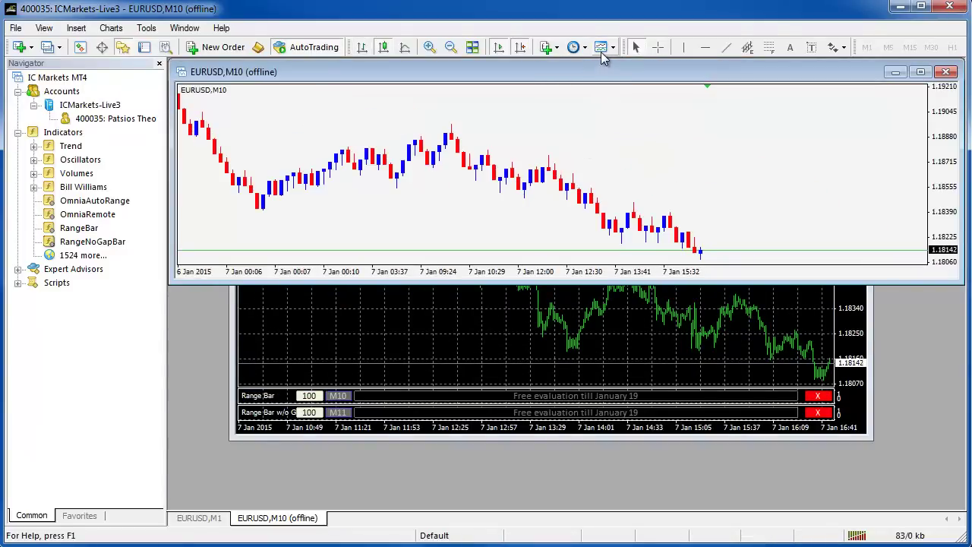
left_click(601, 50)
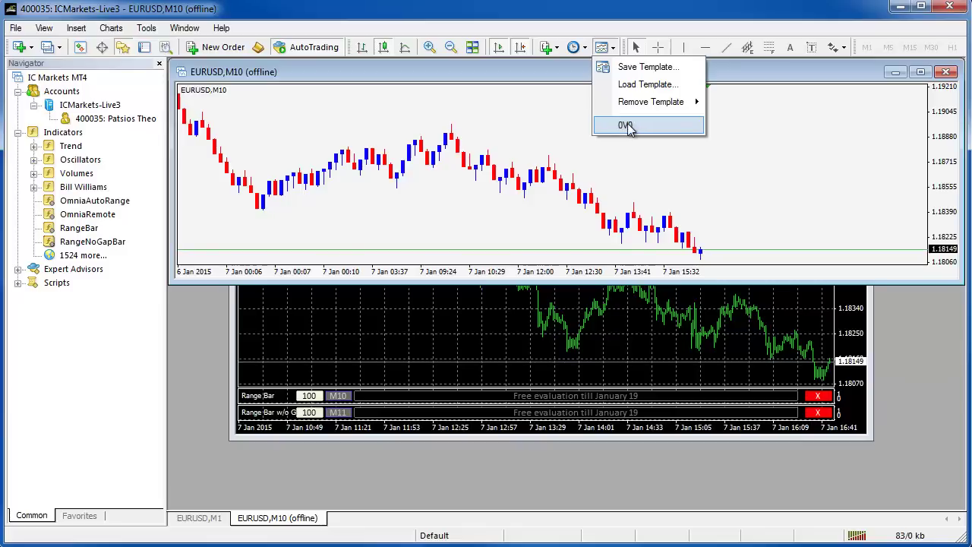
left_click(540, 339)
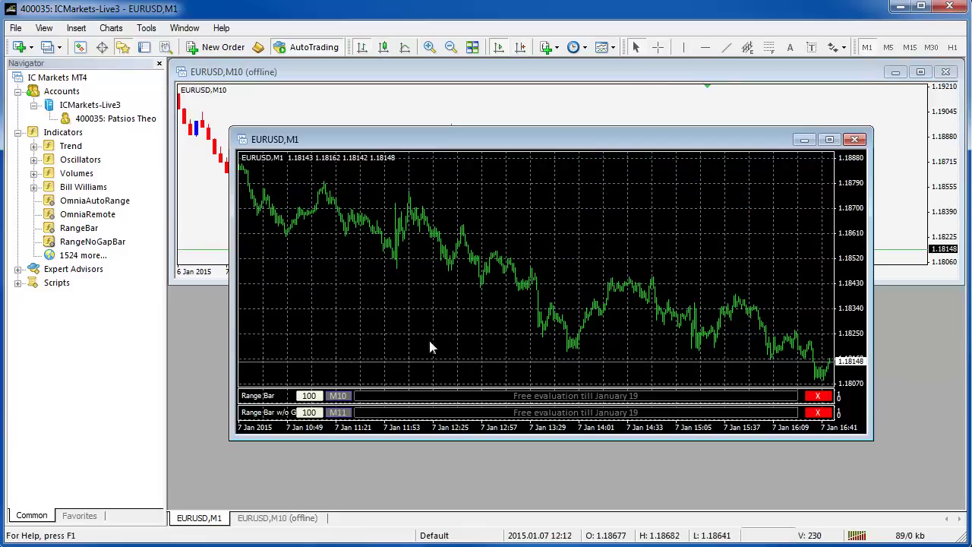
left_click(339, 398)
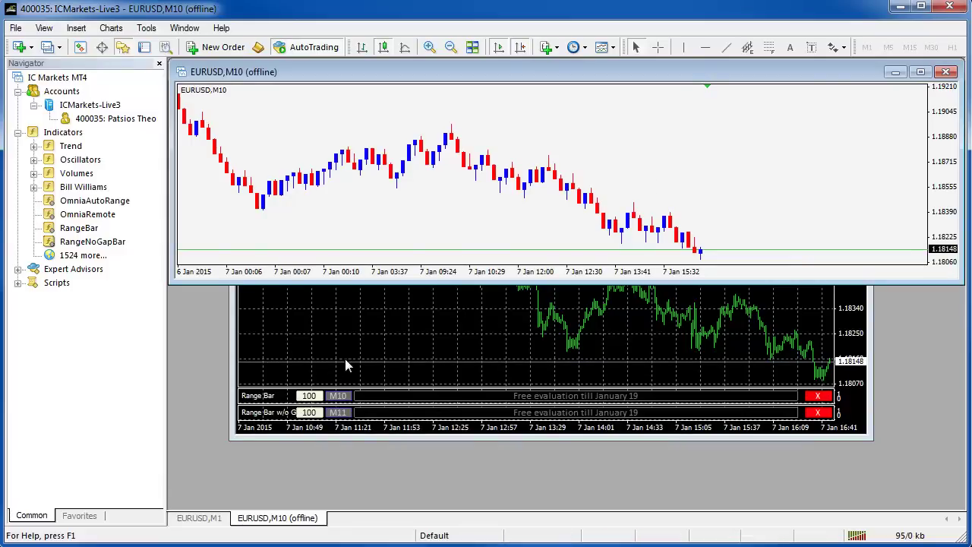
Open the M11 offline range chart and fit it across the lower half
left_click(338, 412, "shift")
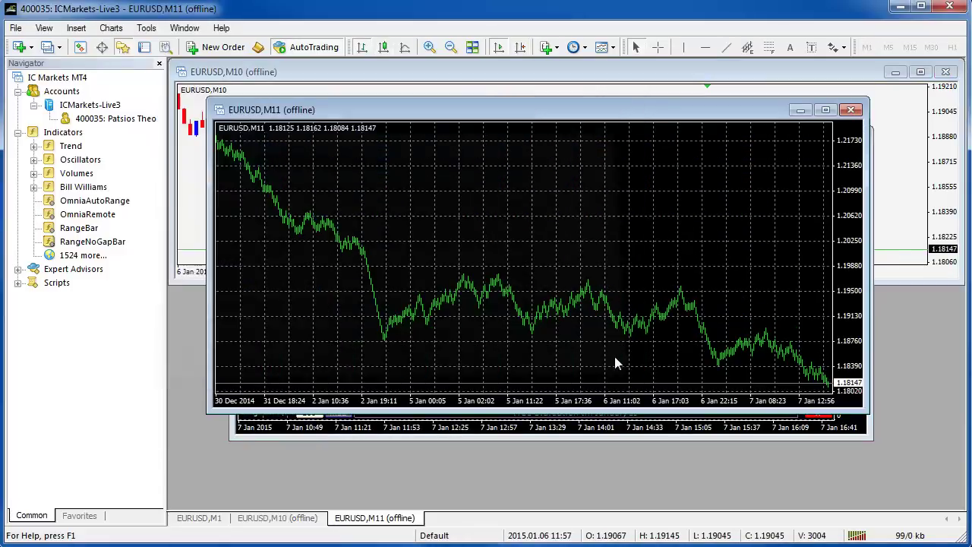
left_click_drag(207, 413, 170, 503)
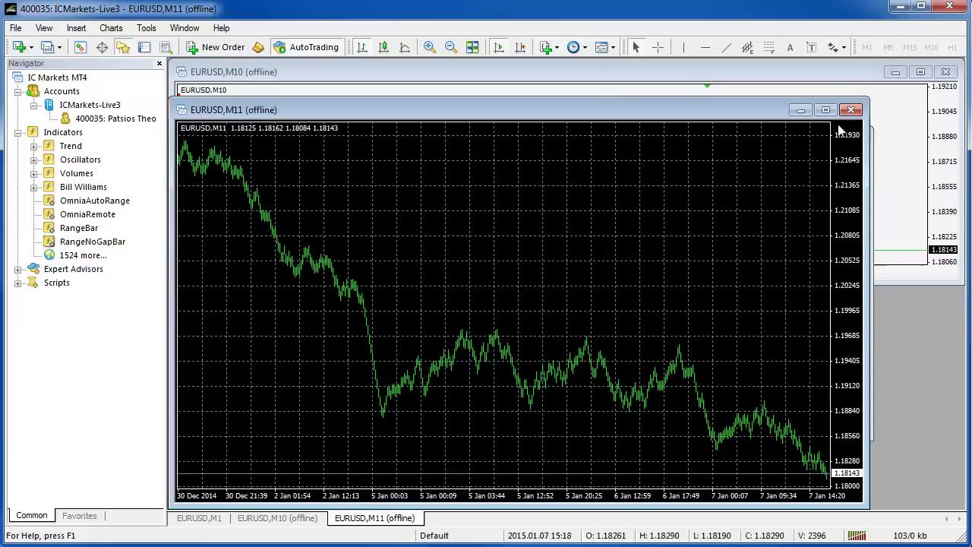
left_click_drag(867, 98, 961, 283)
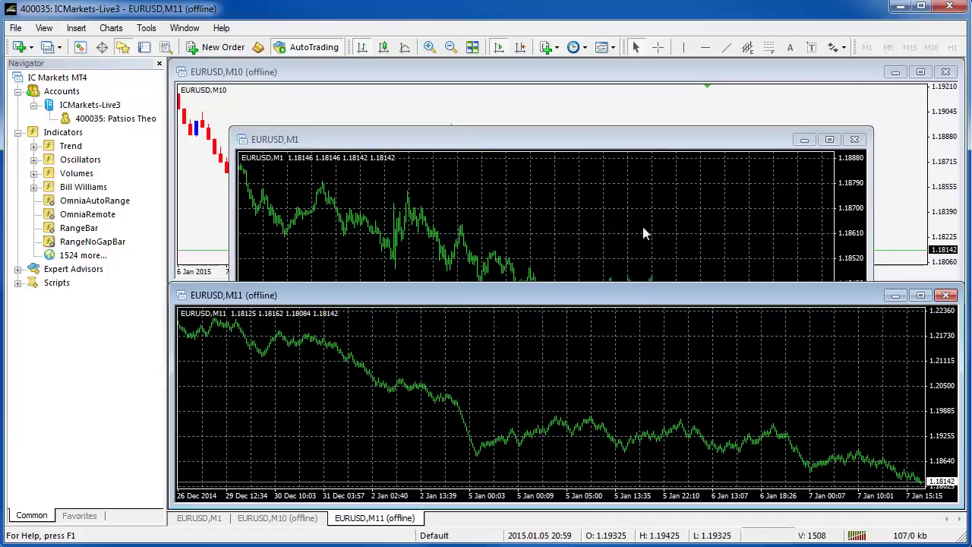
Apply the red-and-blue candlestick template to the M11 offline chart
left_click(605, 47)
left_click(629, 126)
left_click(628, 106)
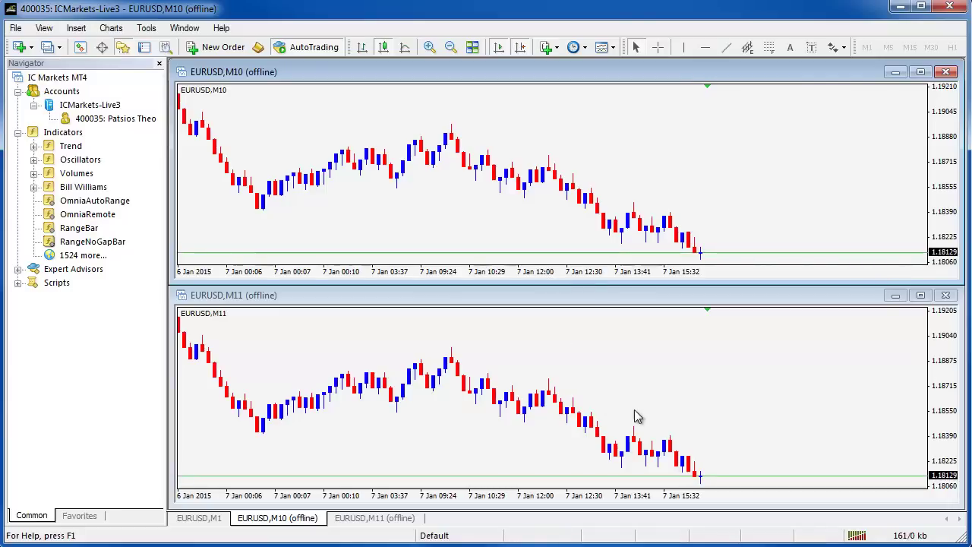
Switch between the tiled M10 and M11 charts to compare their range bars
left_click(512, 385)
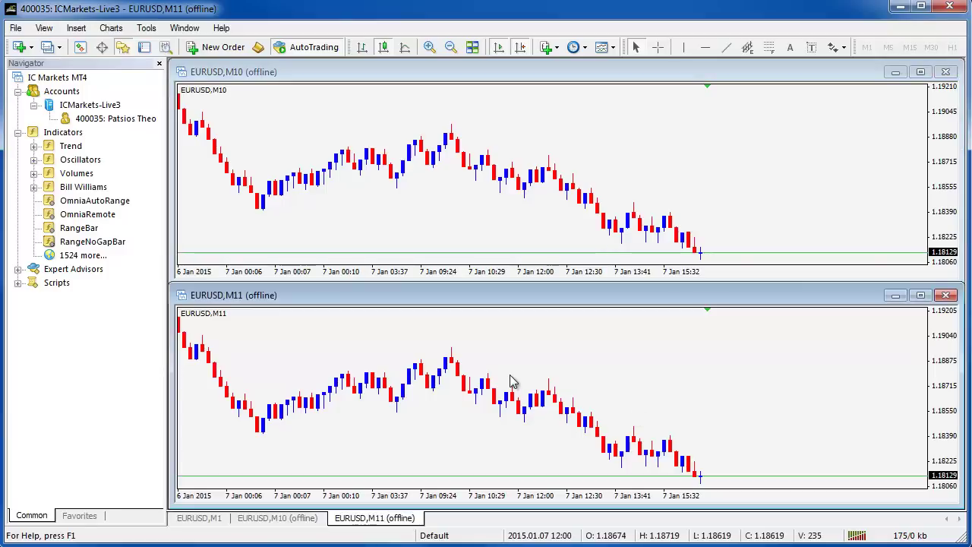
left_click(499, 263)
left_click(513, 336)
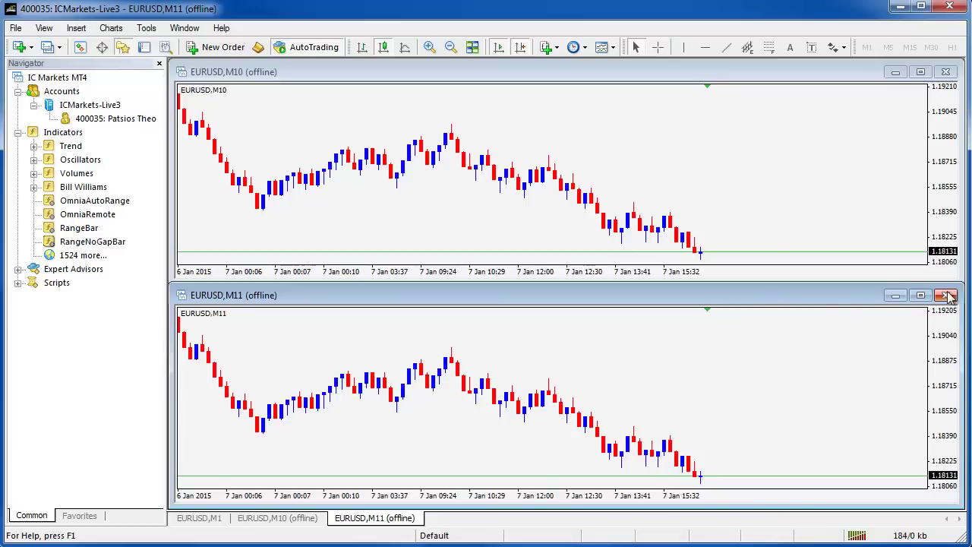
Close the M11 chart, remove the Range Bar w/o Gap indicator from M1, and maximize M10
left_click(853, 285)
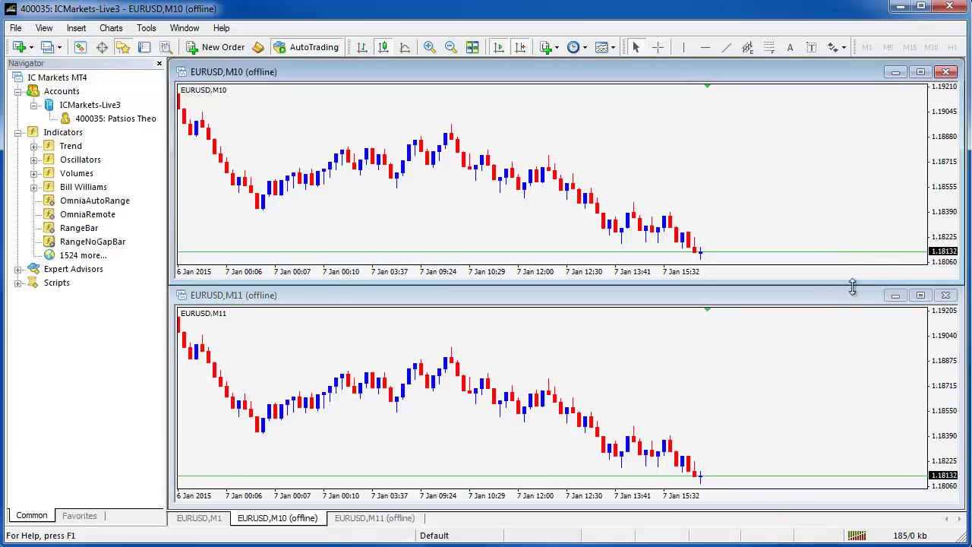
left_click(948, 296)
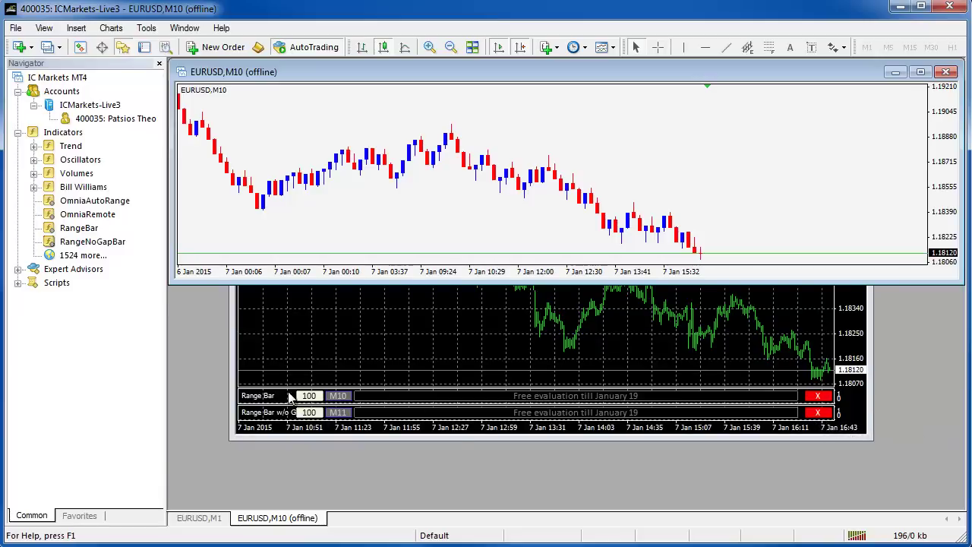
left_click(818, 413)
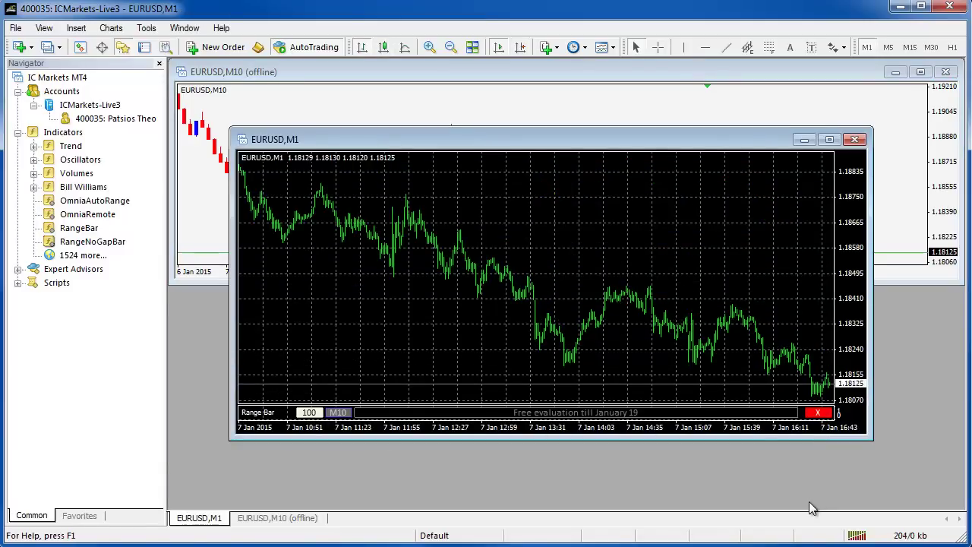
double_click(629, 73)
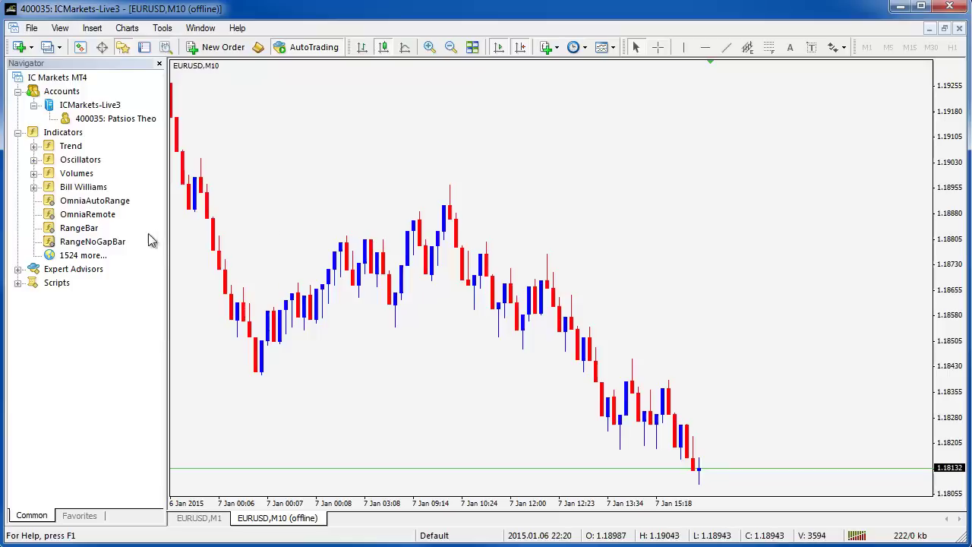
Attach OmniaRemote to the EURUSD M10 chart, leaving server clock display and unreliable-part marking at Yes
left_click(91, 218)
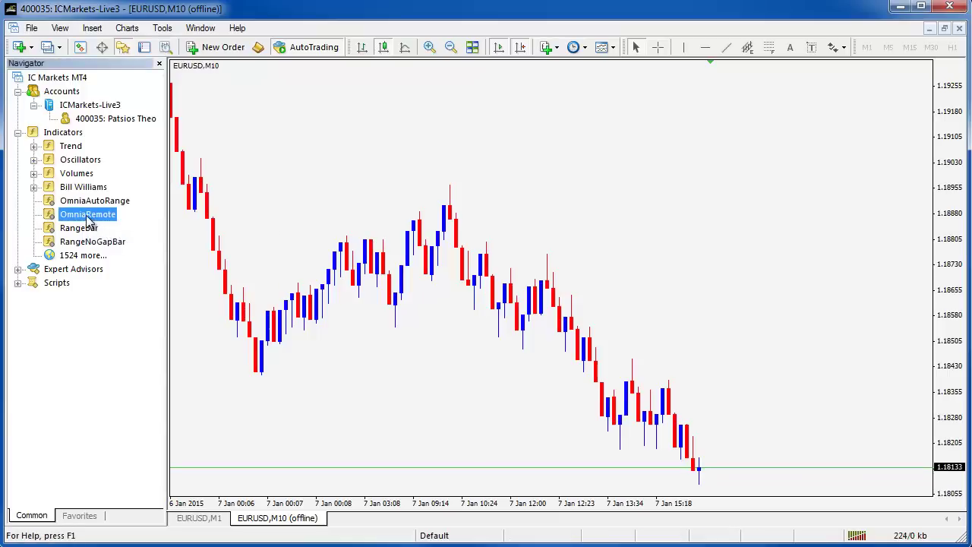
left_click_drag(89, 219, 506, 218)
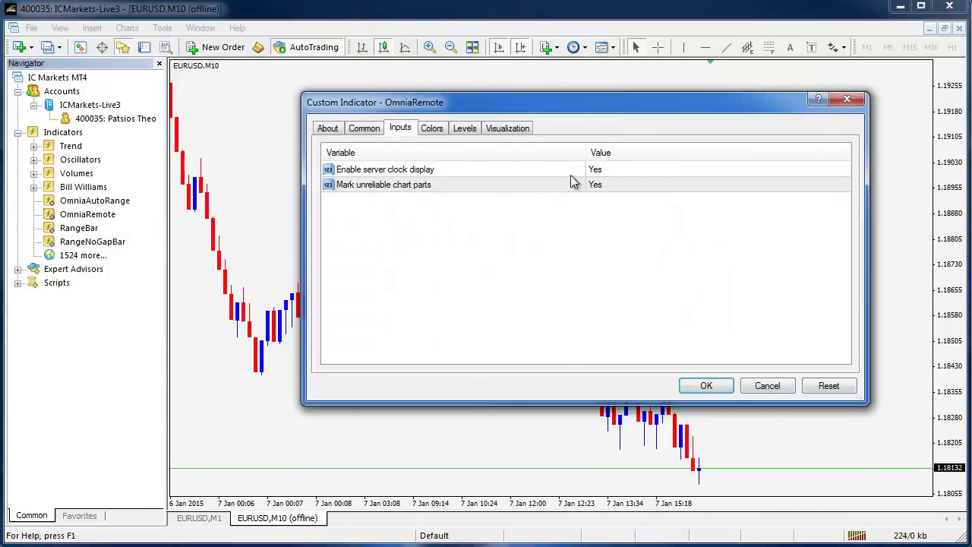
left_click(576, 170)
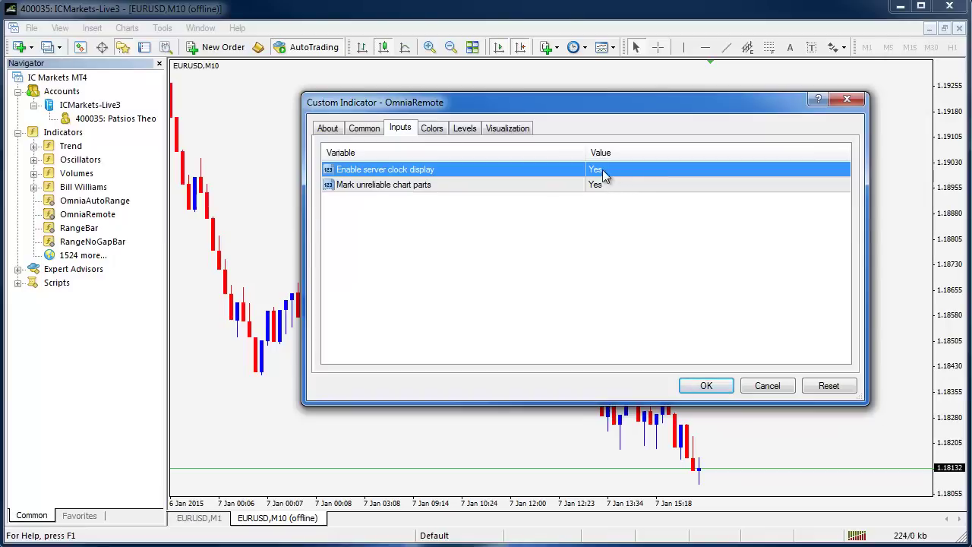
left_click(603, 169)
left_click(607, 170)
left_click(553, 204)
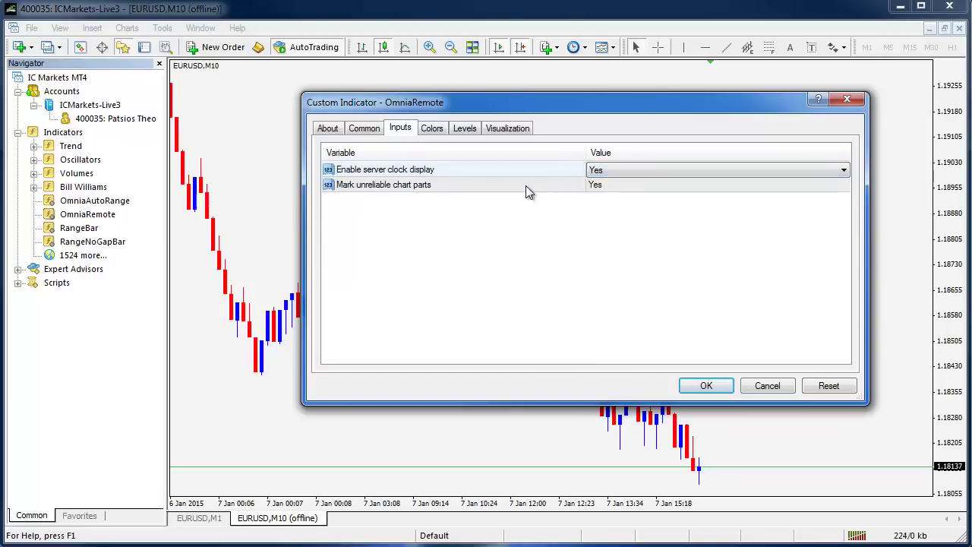
left_click(526, 186)
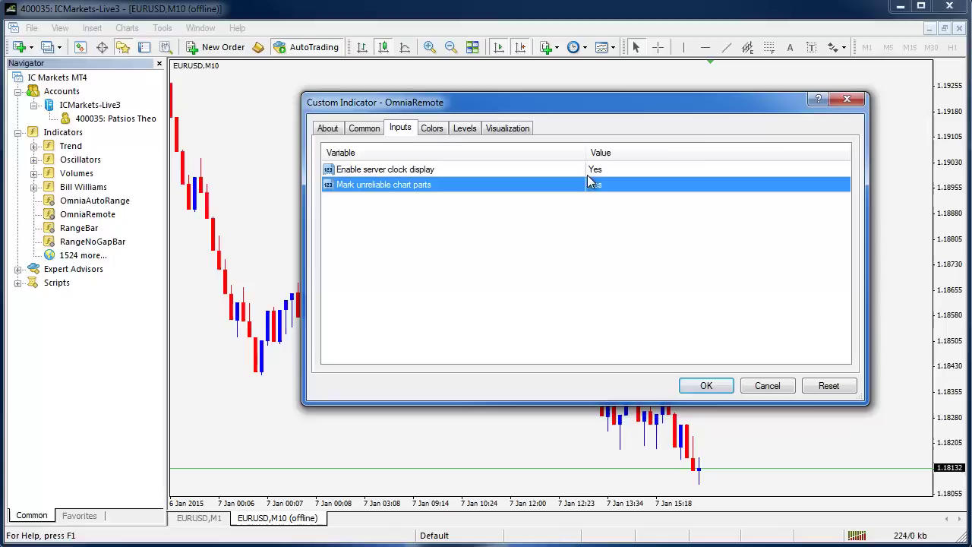
left_click(671, 296)
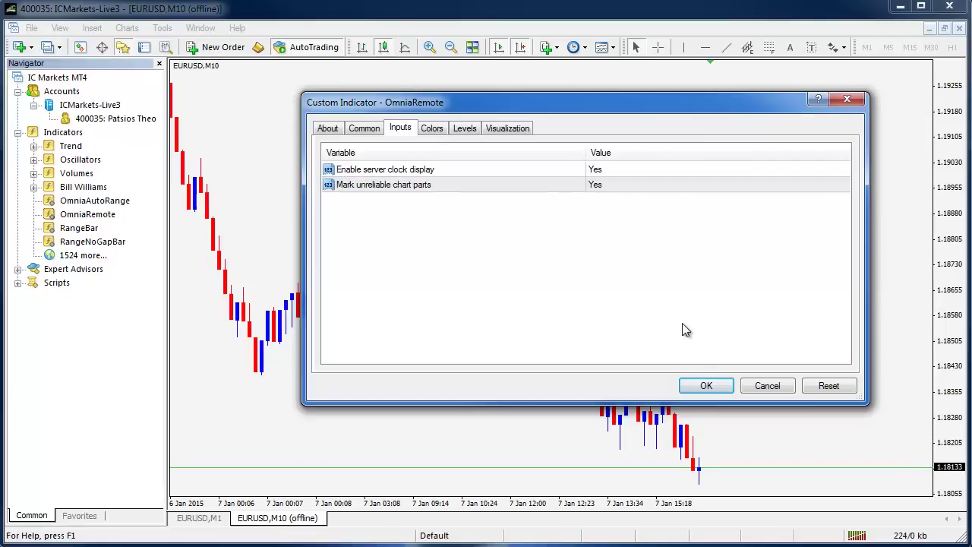
left_click(706, 386)
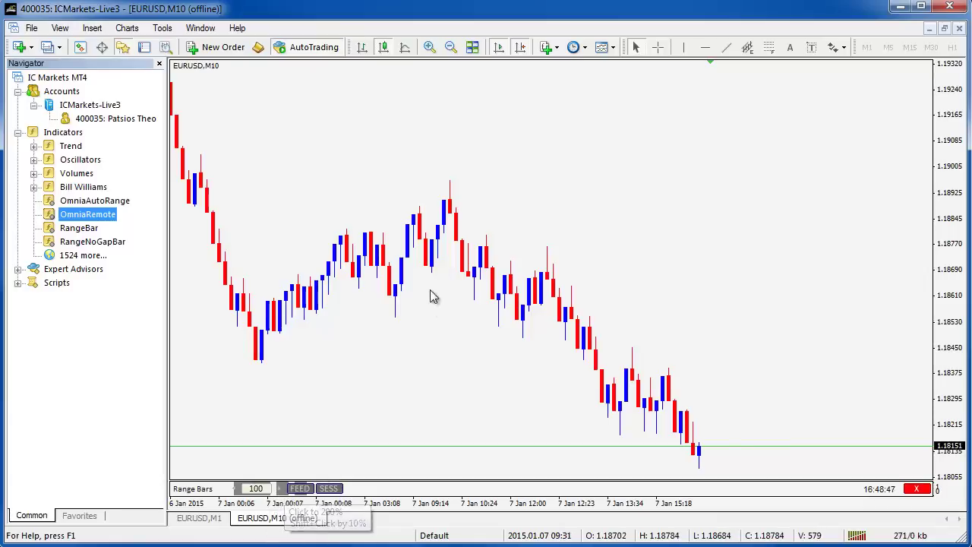
Set OmniaRemote's Mark unreliable chart parts to No via the chart's Indicators List
left_click(580, 188)
right_click(580, 188)
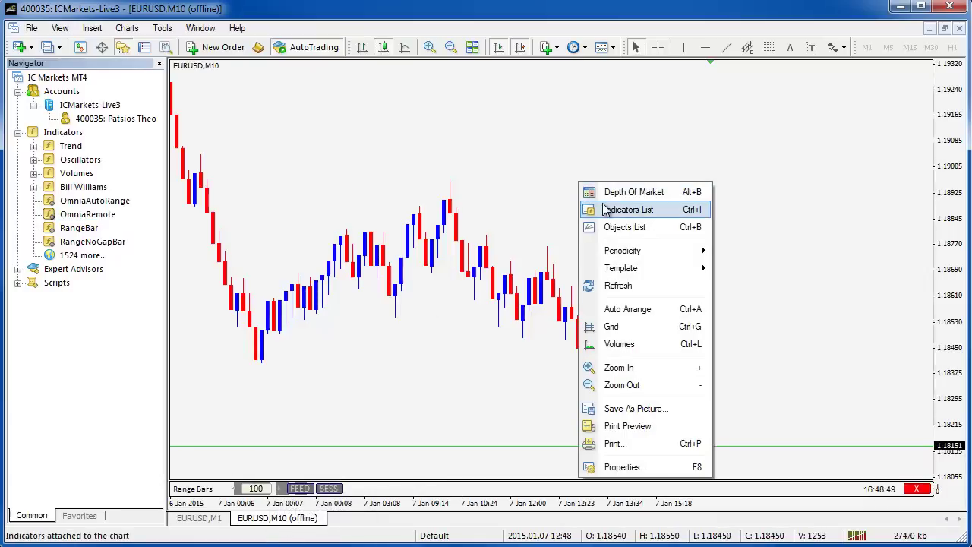
left_click(604, 207)
left_click(652, 225)
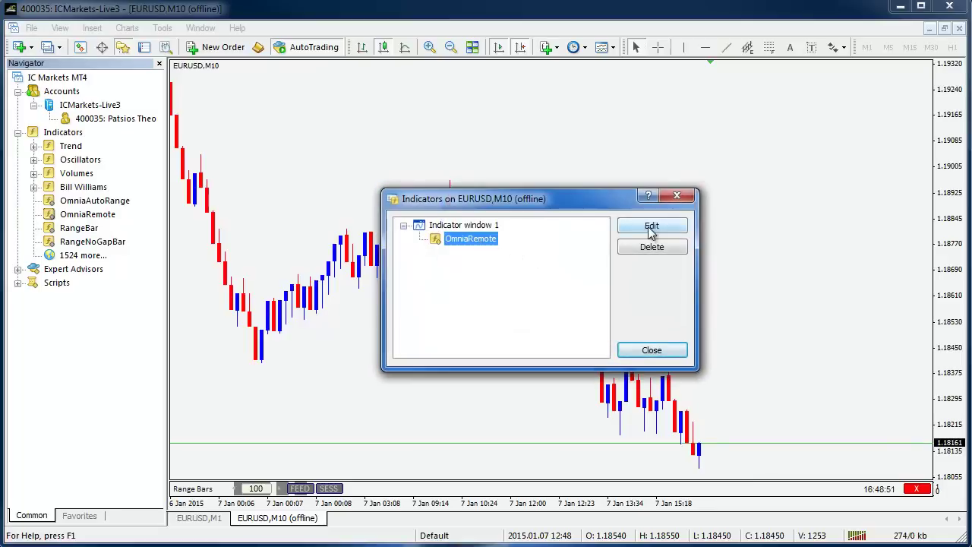
left_click(612, 188)
left_click(612, 188)
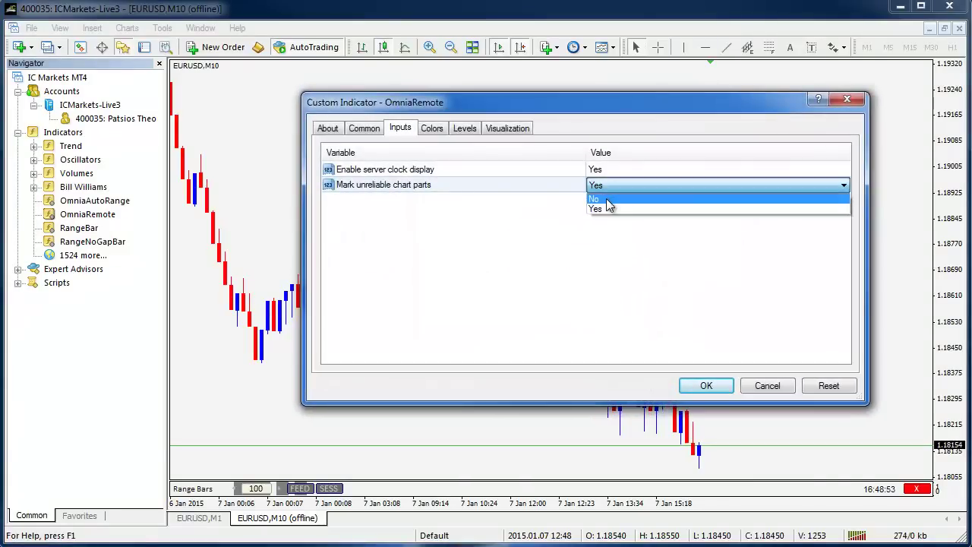
left_click(610, 196)
left_click(607, 176)
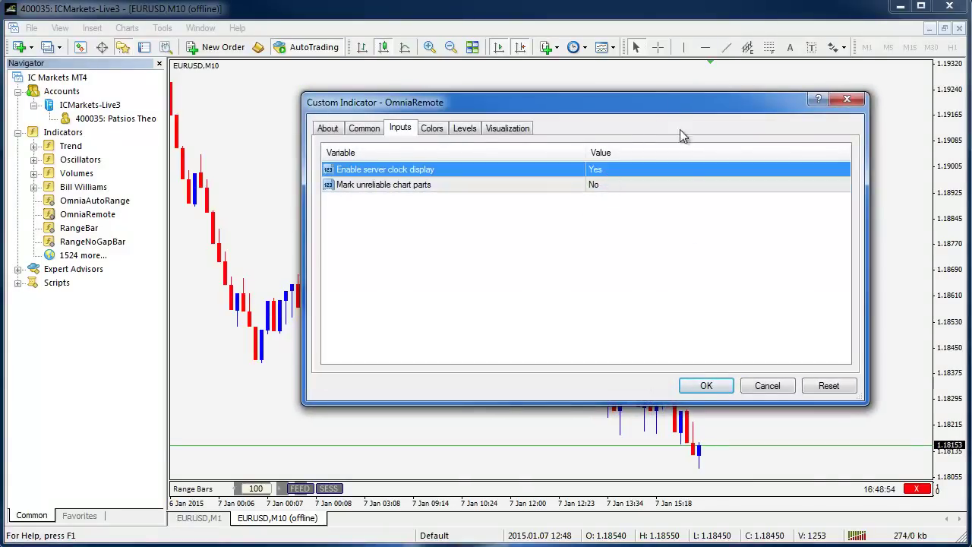
left_click(687, 386)
left_click(670, 354)
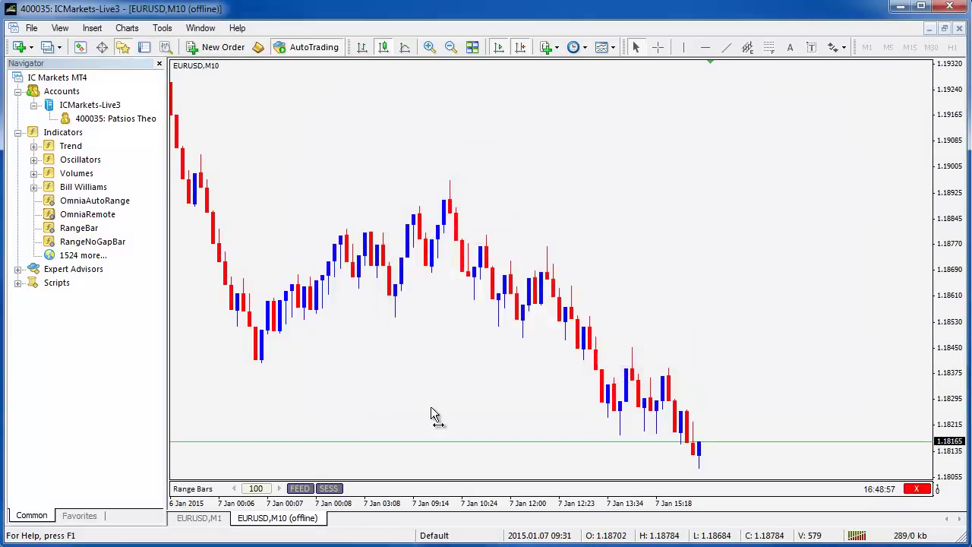
Check the M1 feed chart, then return to the M10 range-bar chart
left_click(301, 489)
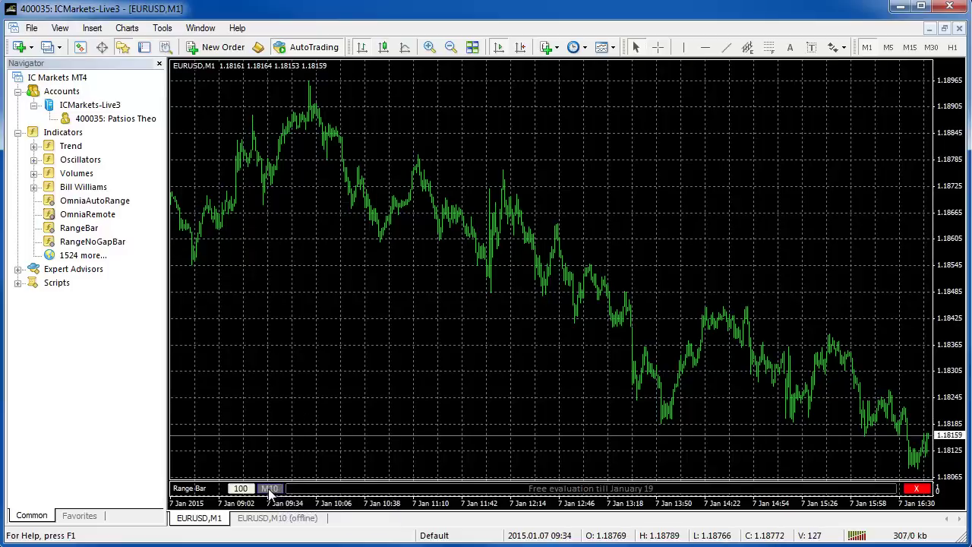
left_click(269, 489)
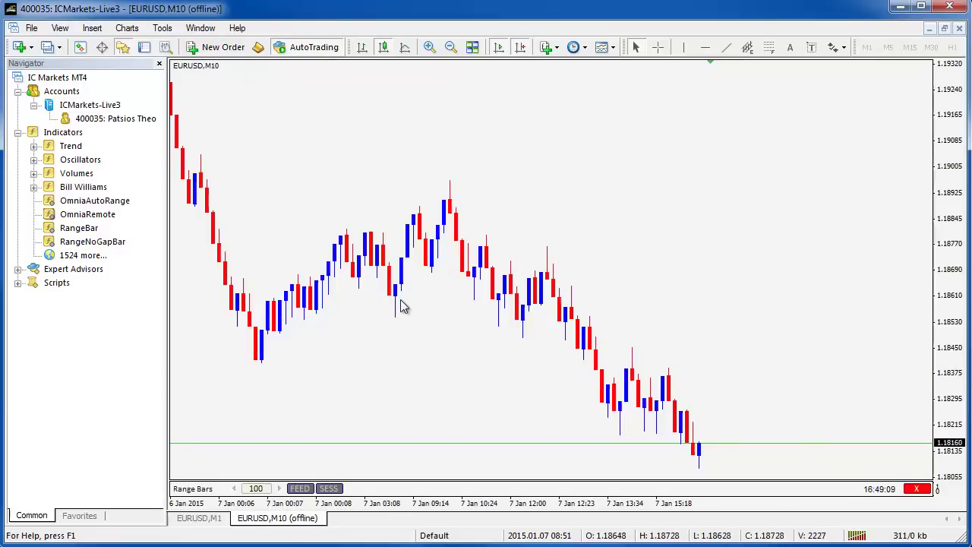
left_click(219, 518)
left_click(255, 518)
left_click(219, 520)
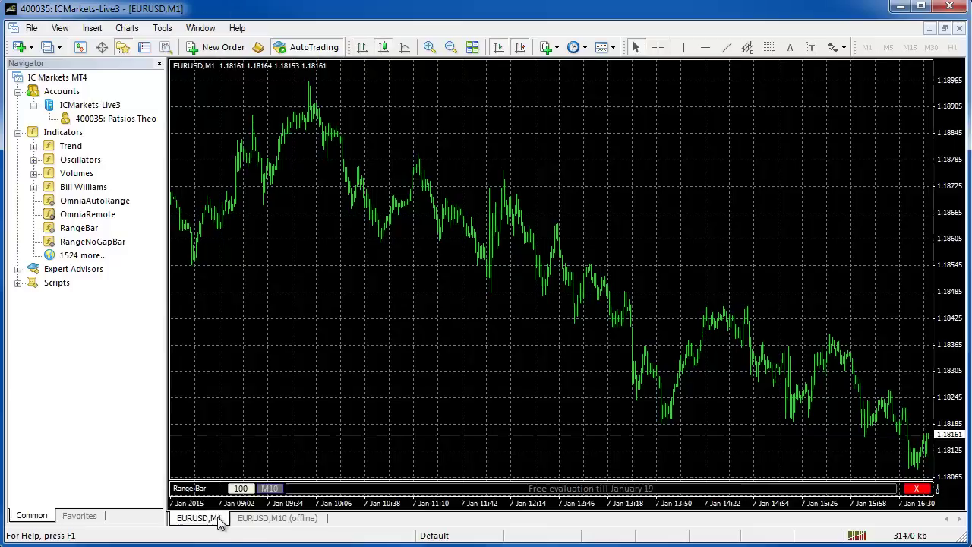
left_click(250, 519)
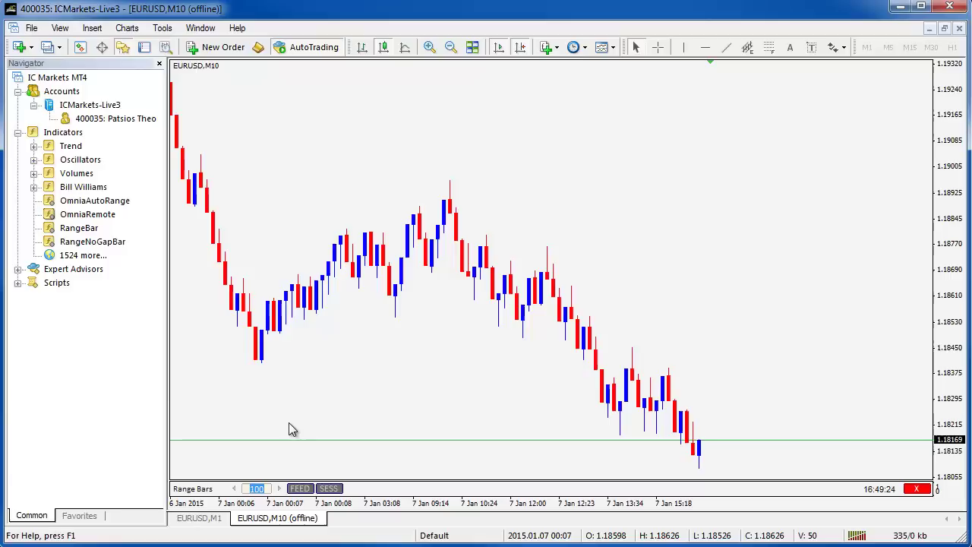
Rebuild the M10 chart with Range Bars 200, then restore it to 100
type("200")
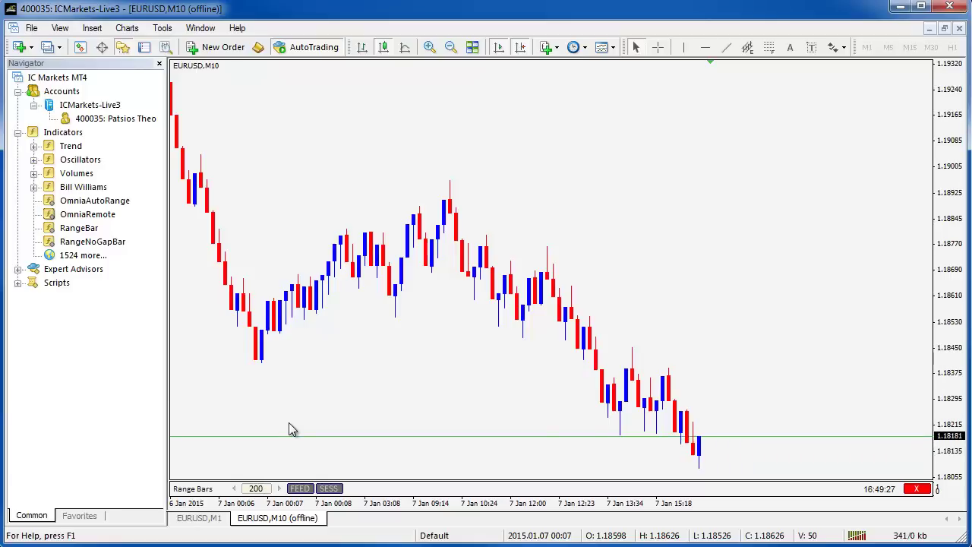
key("Return")
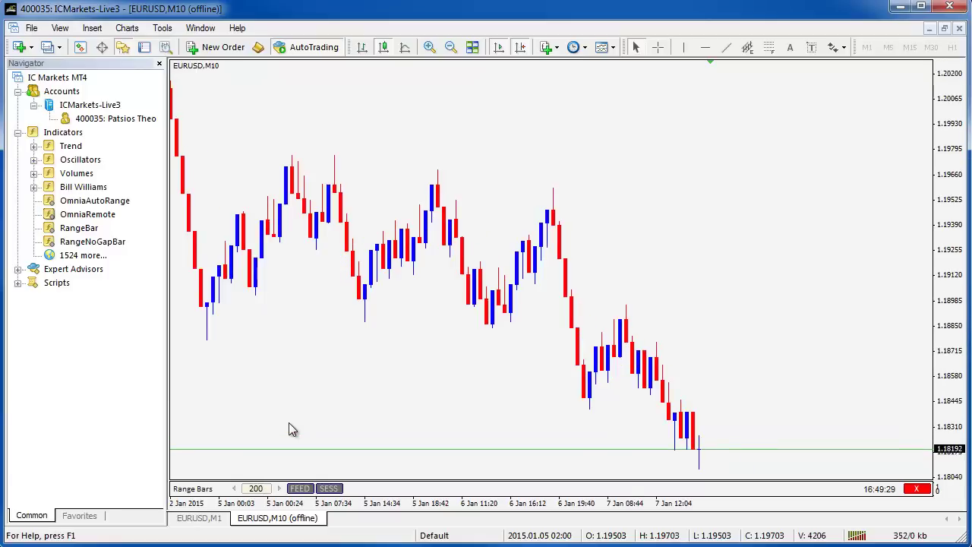
double_click(259, 489)
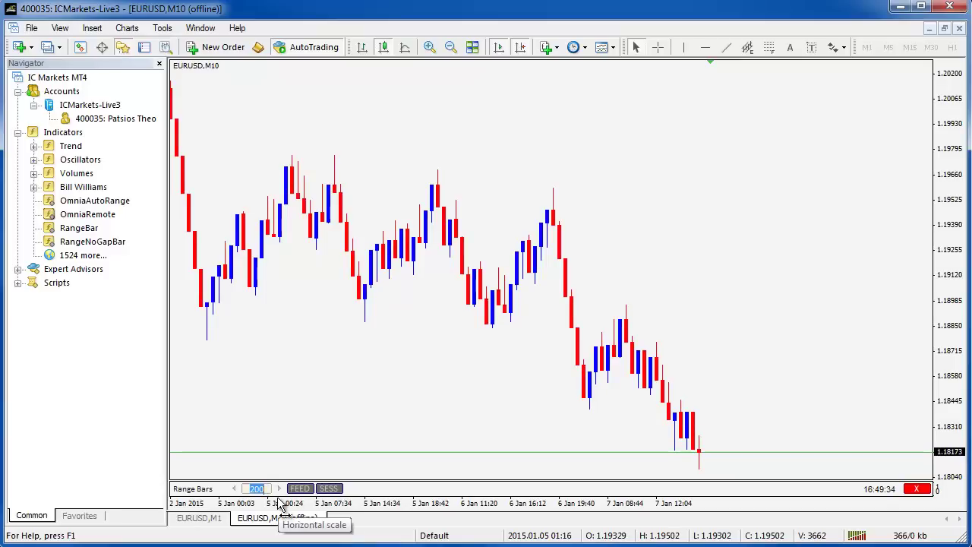
type("100")
key("Return")
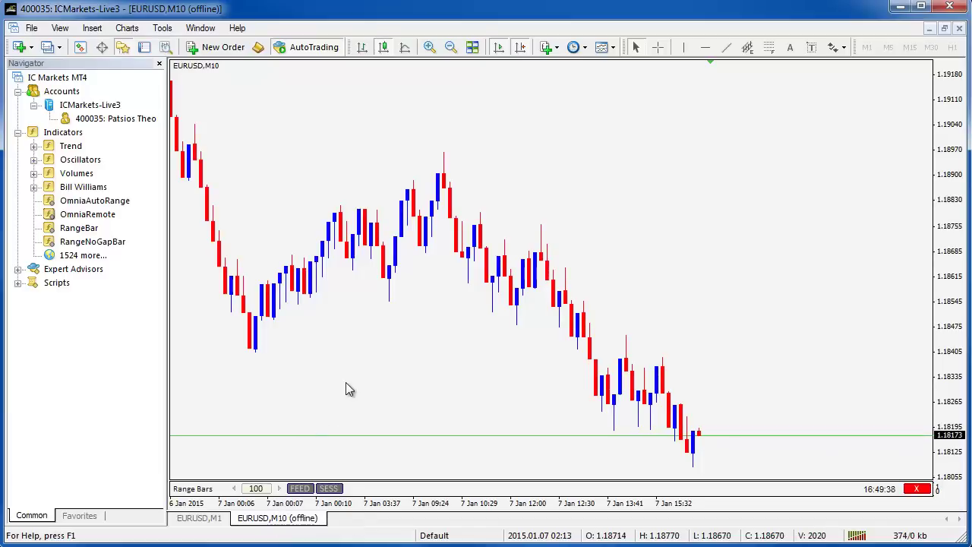
right_click(547, 134)
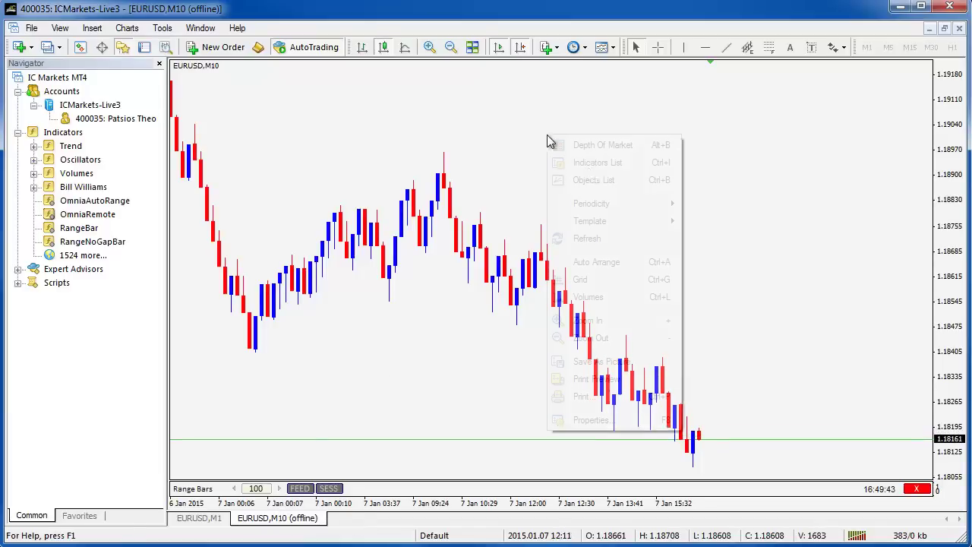
left_click(610, 428)
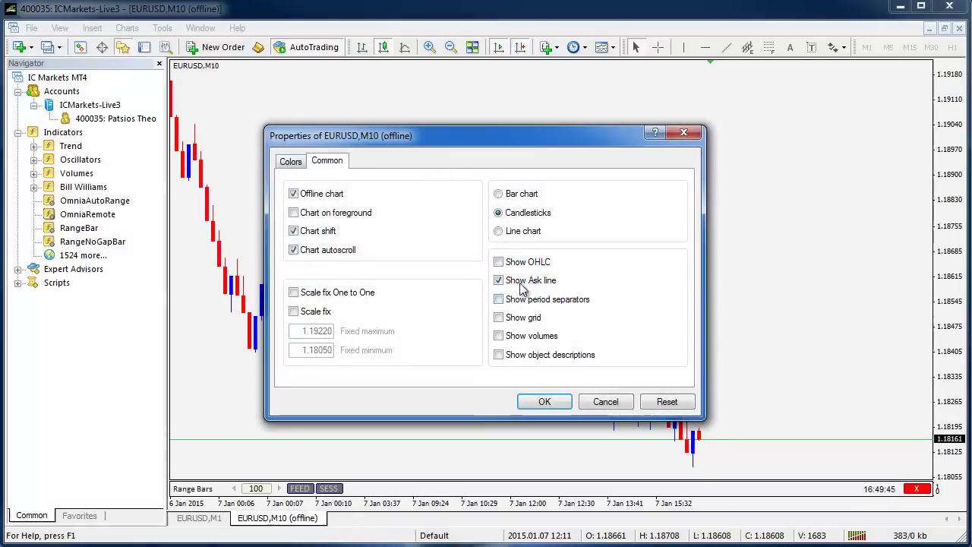
left_click(499, 300)
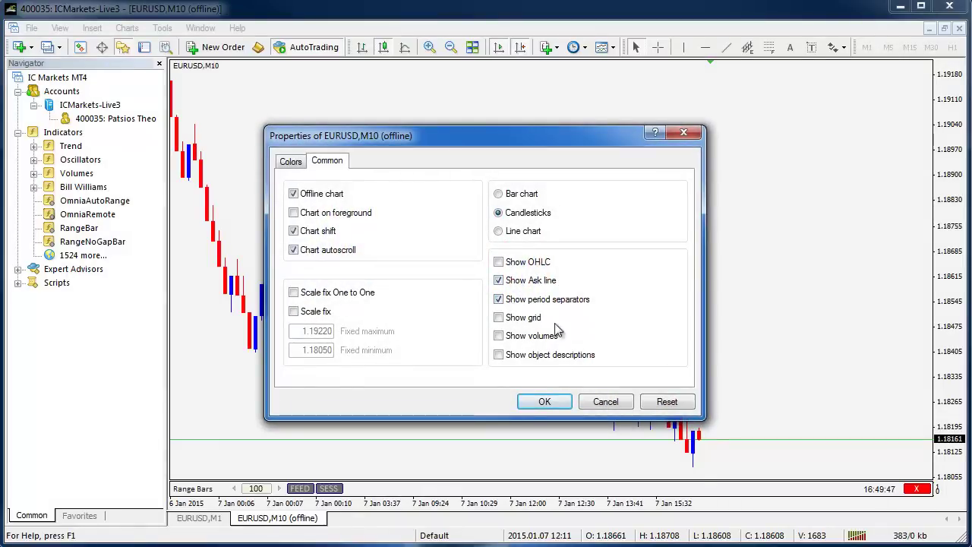
left_click(545, 401)
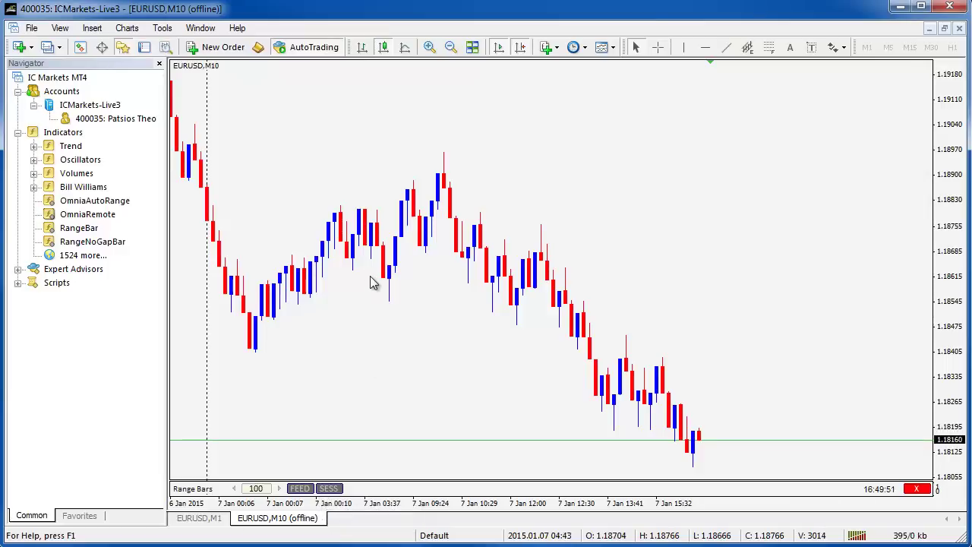
scroll(593, 273, "down", 5)
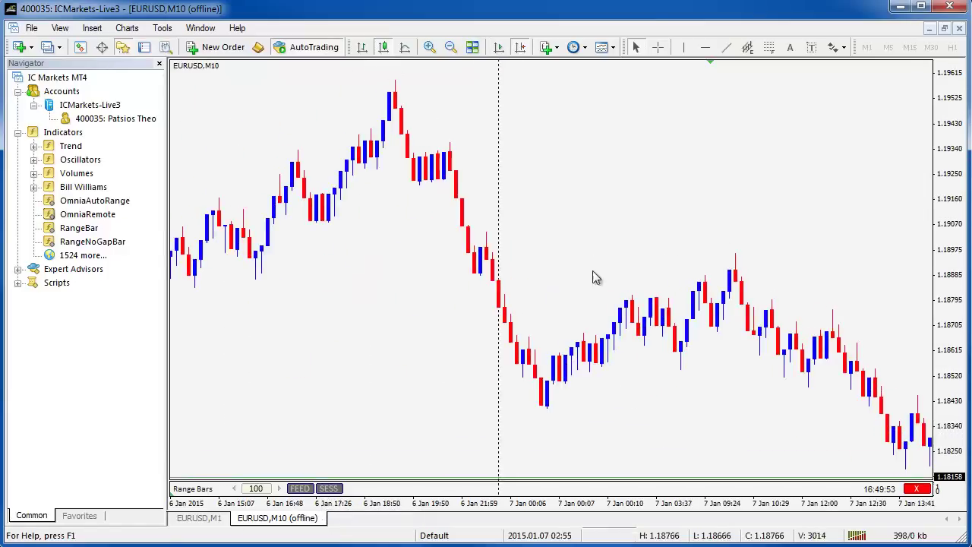
left_click_drag(347, 265, 534, 277)
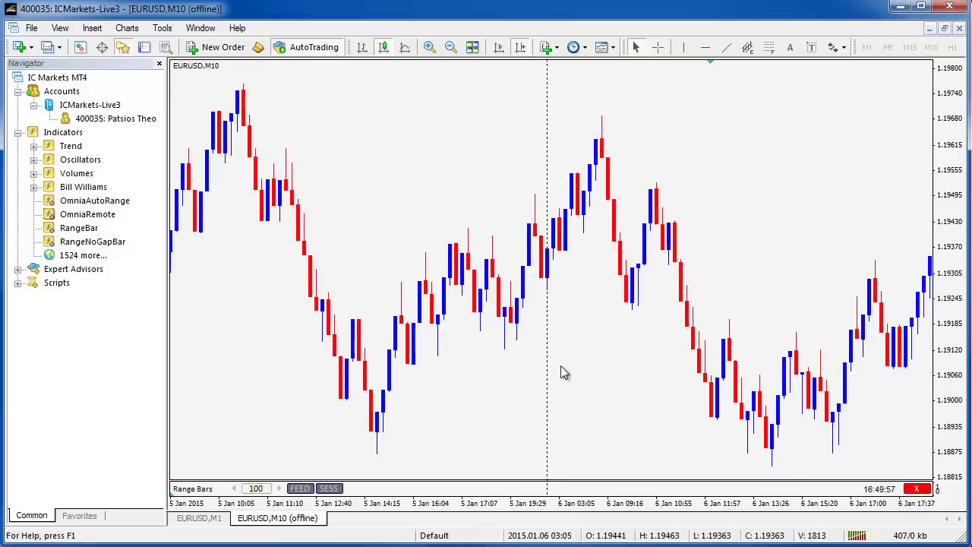
left_click_drag(560, 371, 430, 352)
left_click_drag(610, 326, 622, 351)
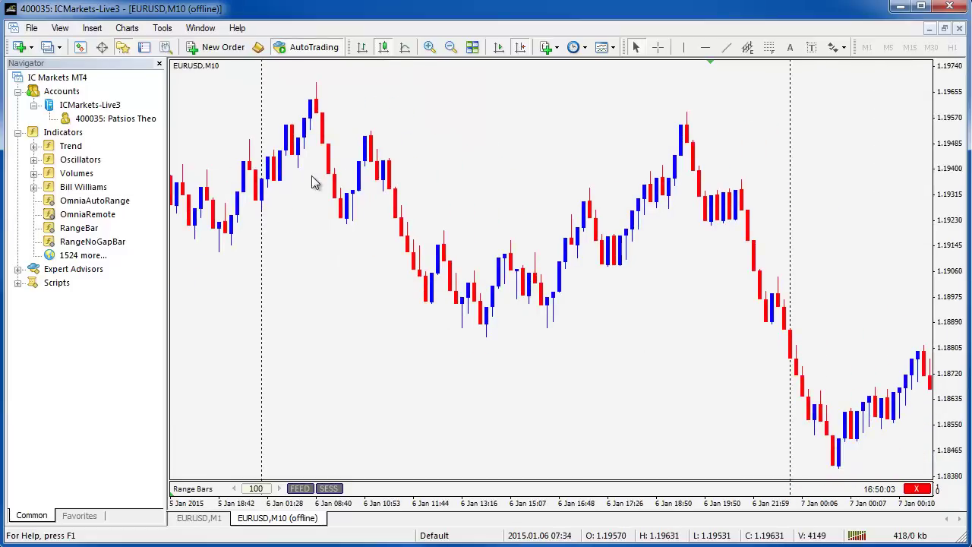
left_click_drag(832, 372, 786, 385)
left_click_drag(276, 326, 417, 326)
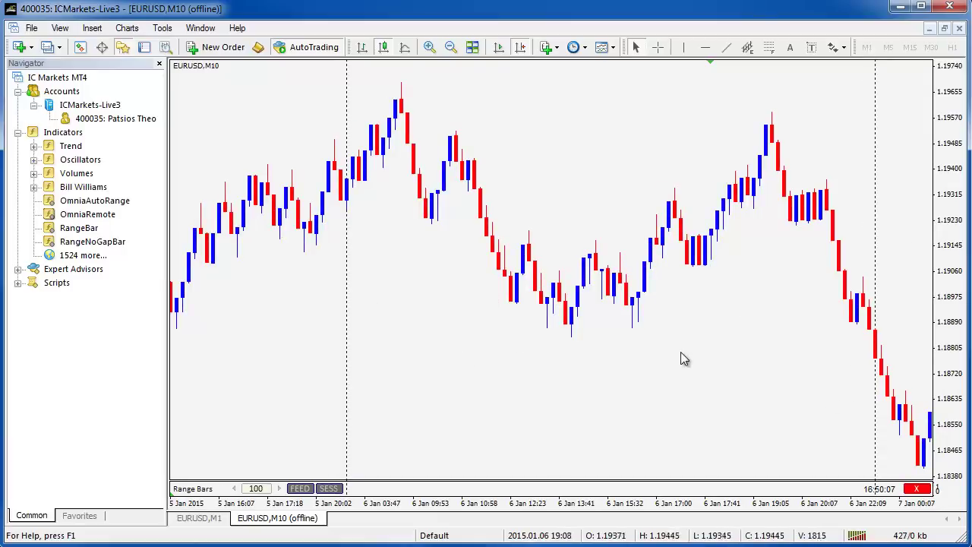
scroll(642, 369, "right", 3)
scroll(656, 367, "left", 2)
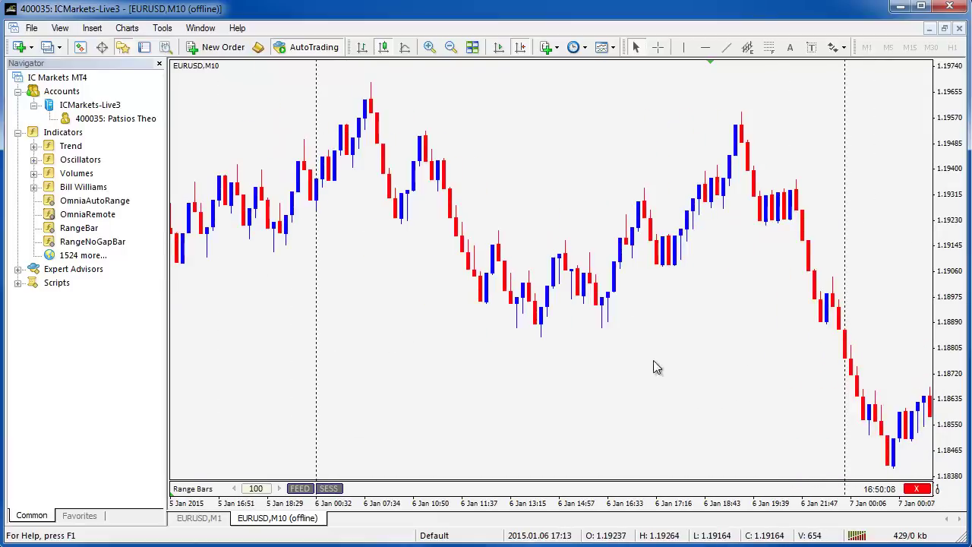
Toggle SESS in the Range Bars panel and scroll the M10 chart to check session breaks
left_click(329, 489)
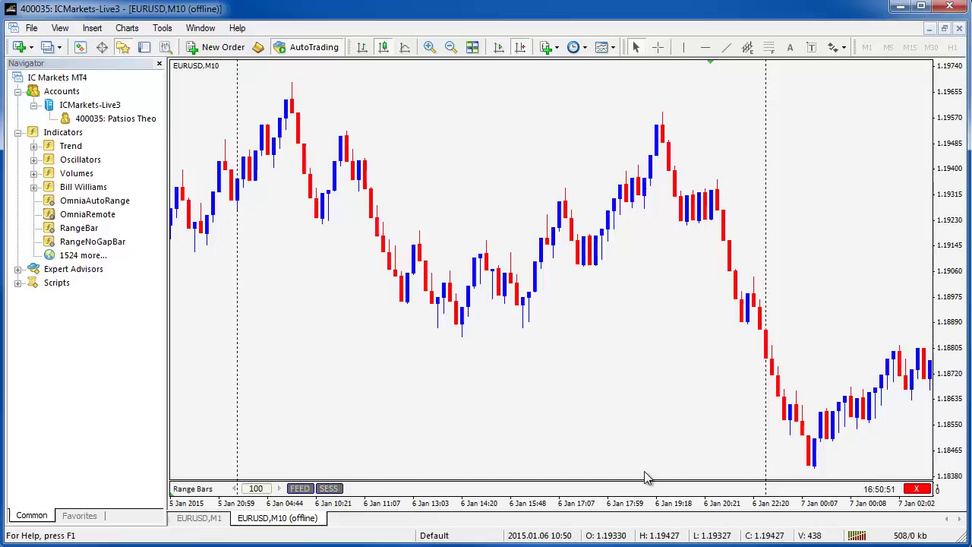
scroll(372, 236, "up", 3)
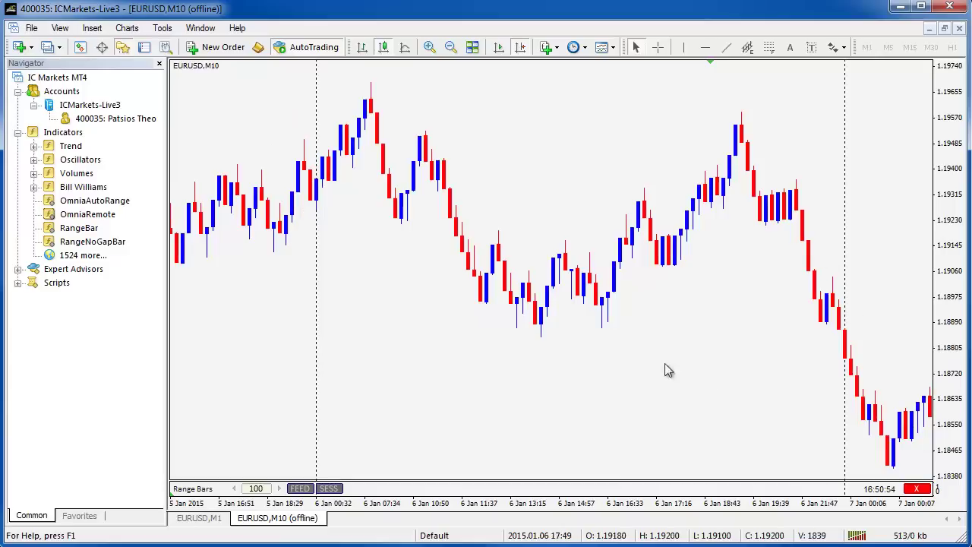
scroll(665, 363, "down", 10)
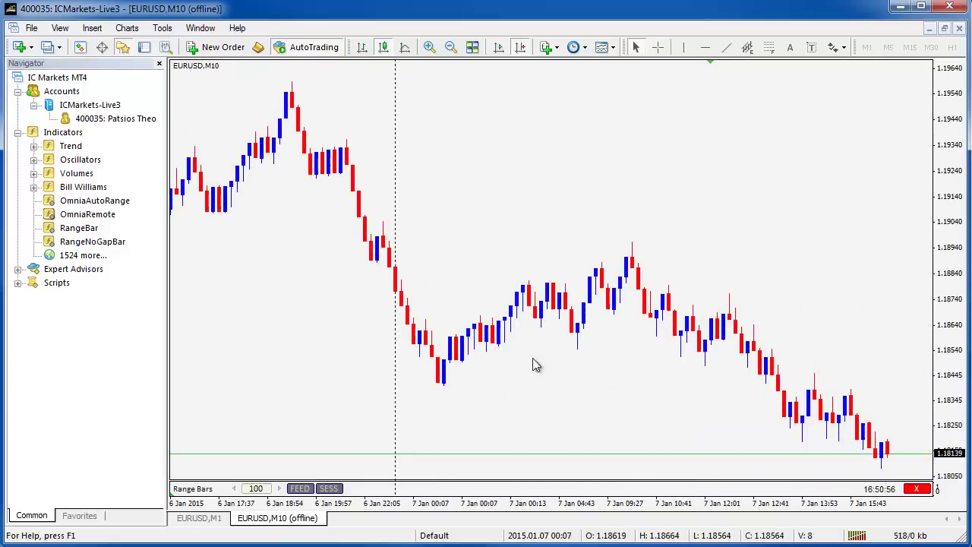
scroll(727, 342, "down", 3)
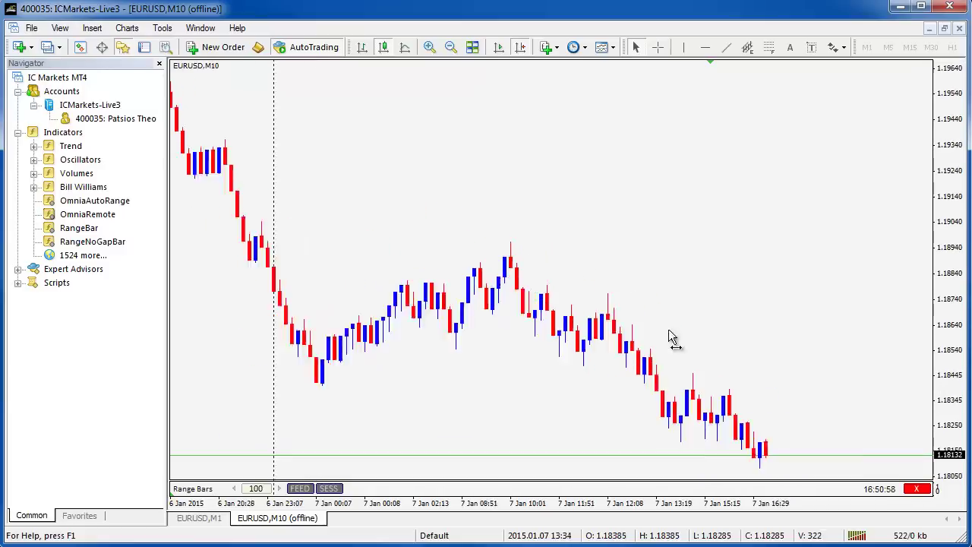
scroll(672, 338, "up", 4)
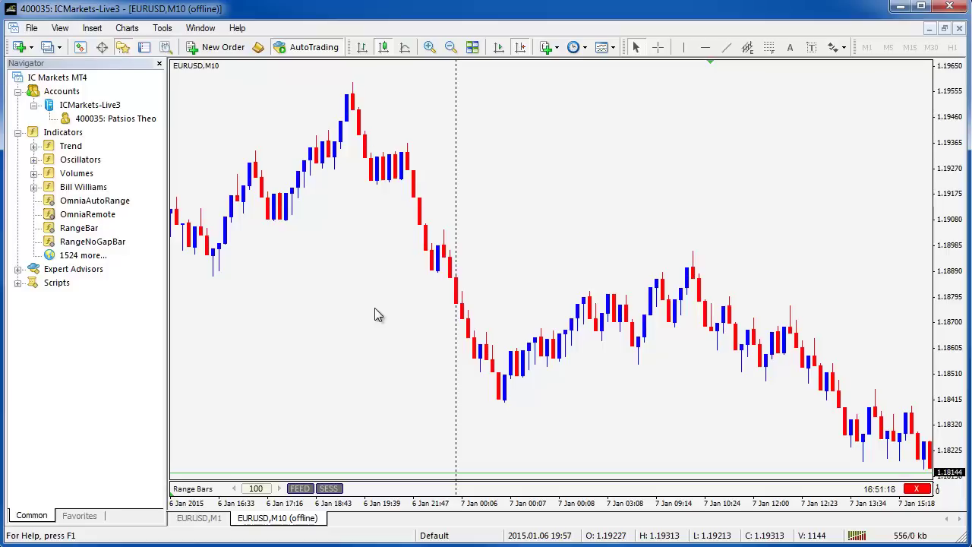
scroll(524, 278, "down", 5)
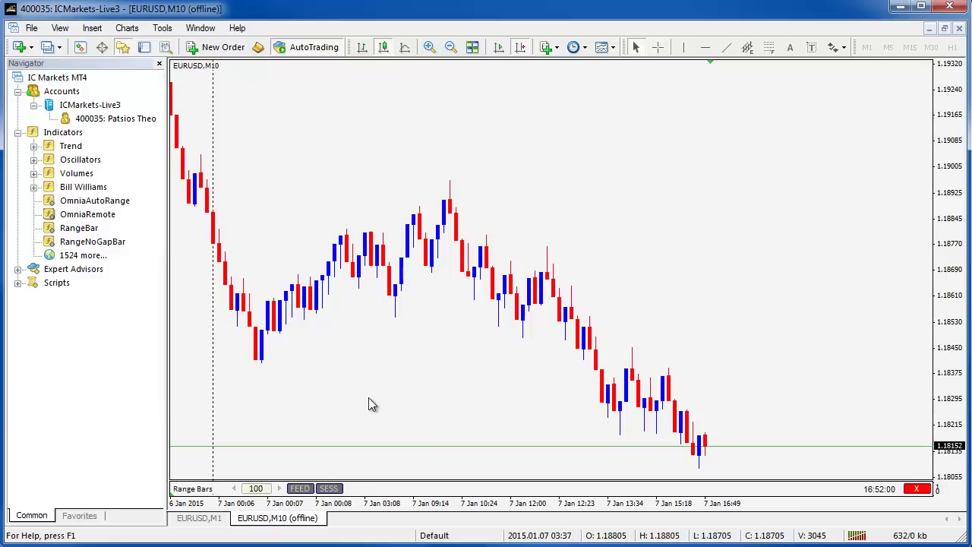
Drag OmniaAutoRange from the Navigator onto the EURUSD M10 chart to bring up its inputs
left_click(79, 202)
left_click_drag(66, 206, 676, 406)
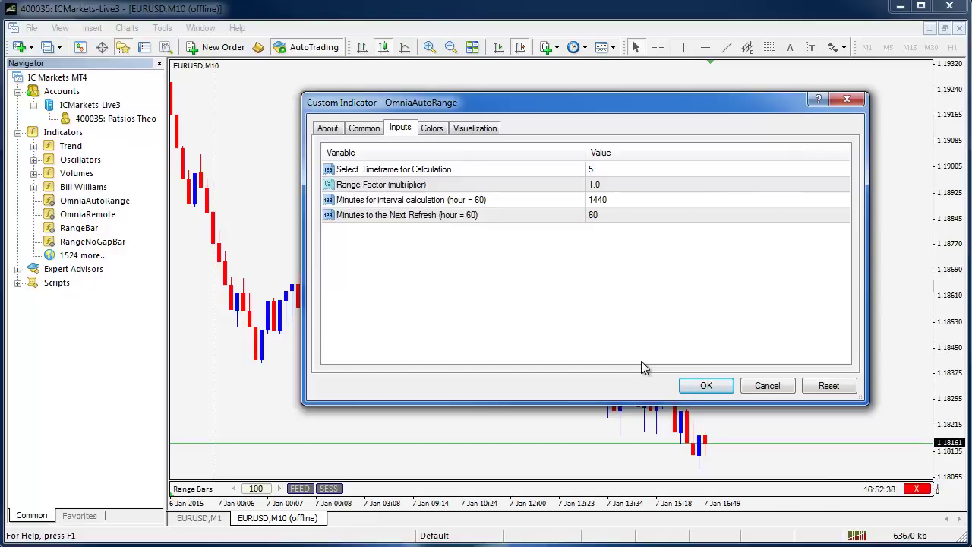
Set Minutes for interval calculation to 28800 and Minutes to the Next Refresh to 1440
left_click(629, 197)
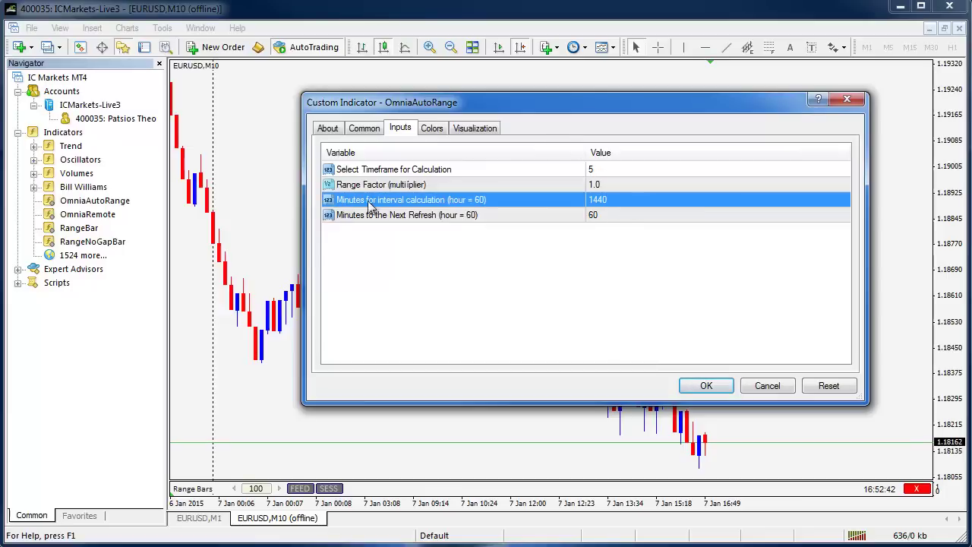
left_click(631, 200)
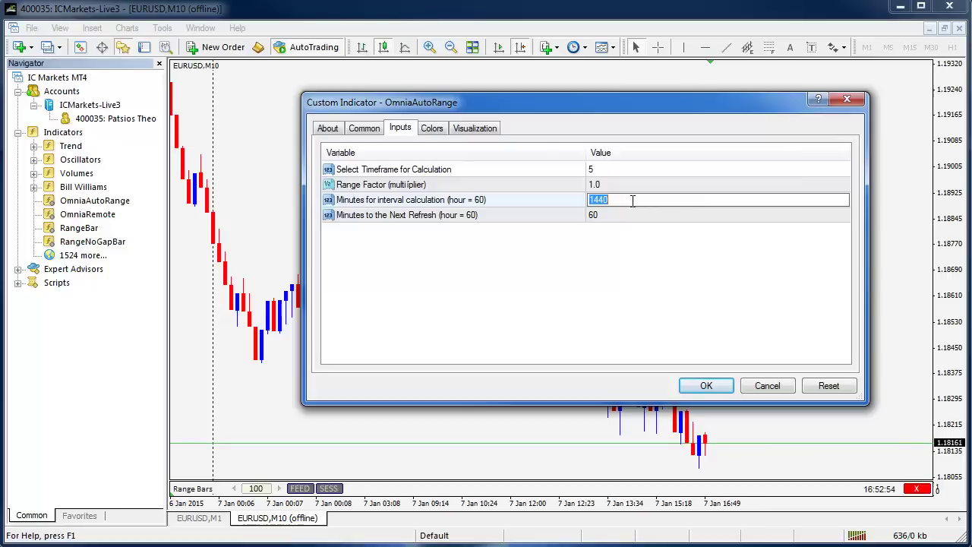
type("28800")
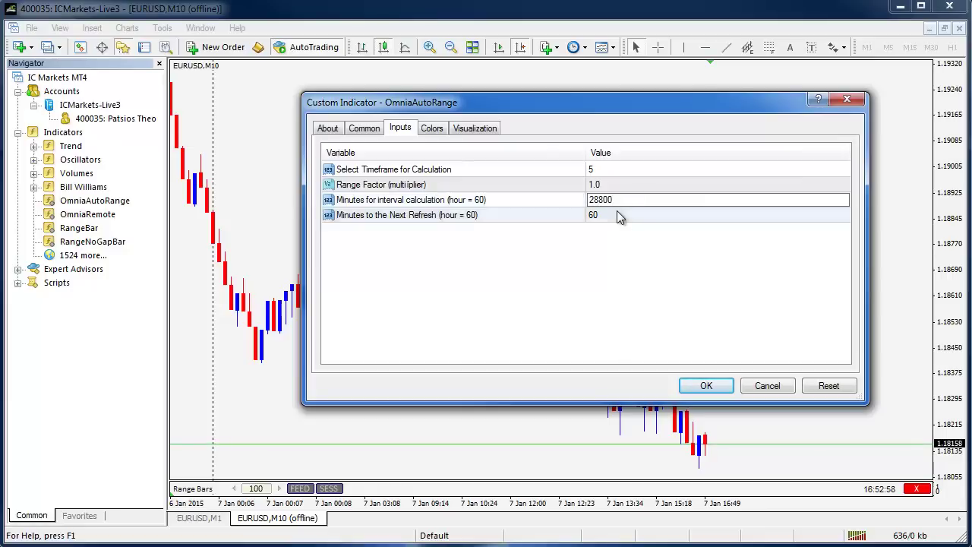
left_click(617, 214)
left_click(606, 220)
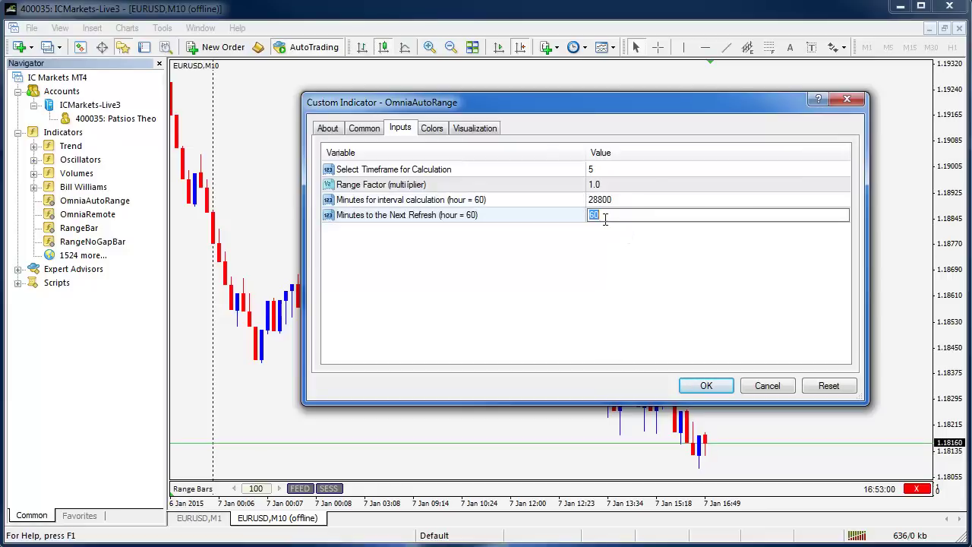
type("1440")
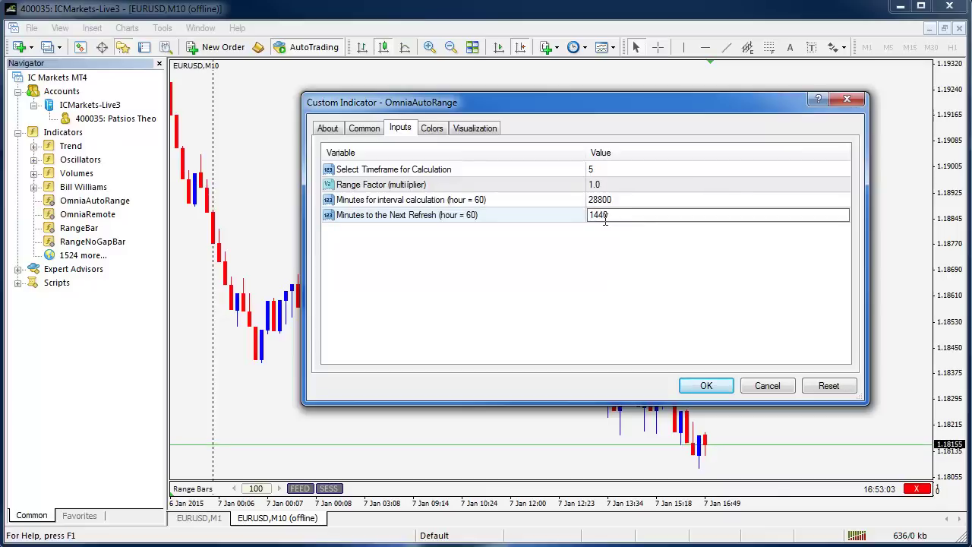
key("Return")
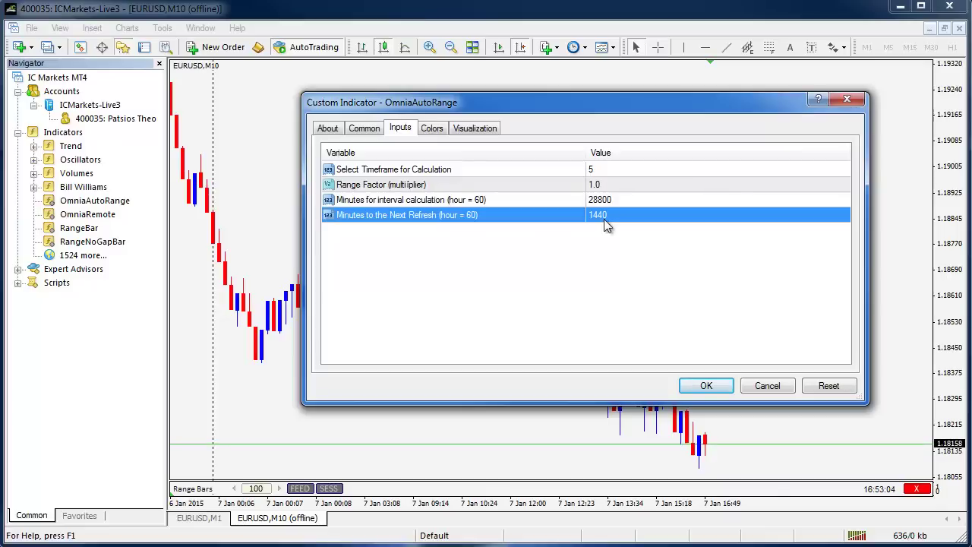
left_click(616, 252)
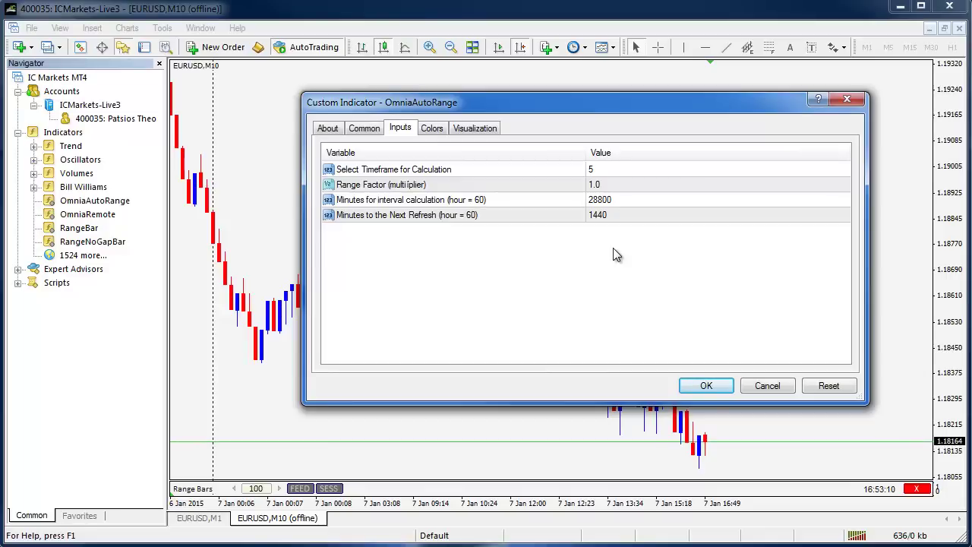
Set the calculation timeframe to 30, then recheck the interval and Range Factor values
left_click(596, 172)
left_click(621, 169)
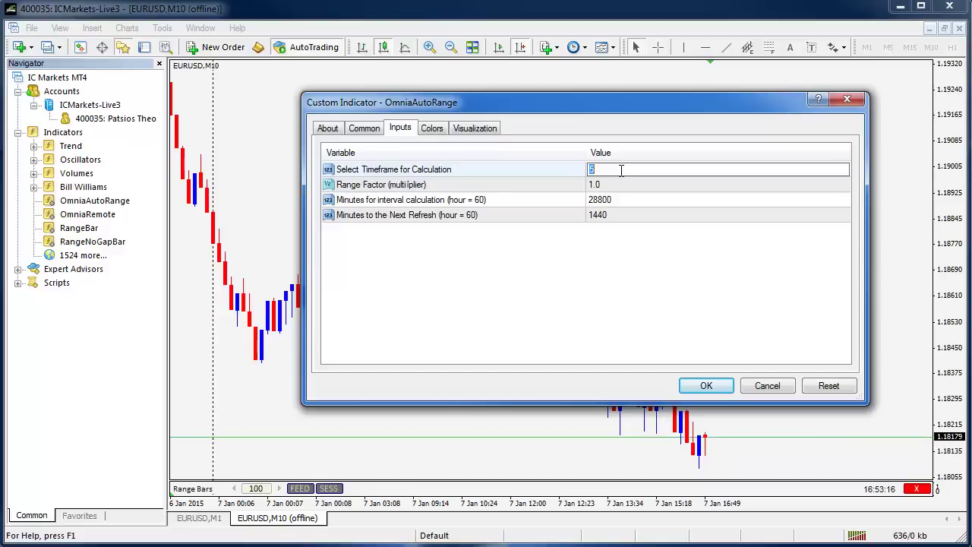
type("30")
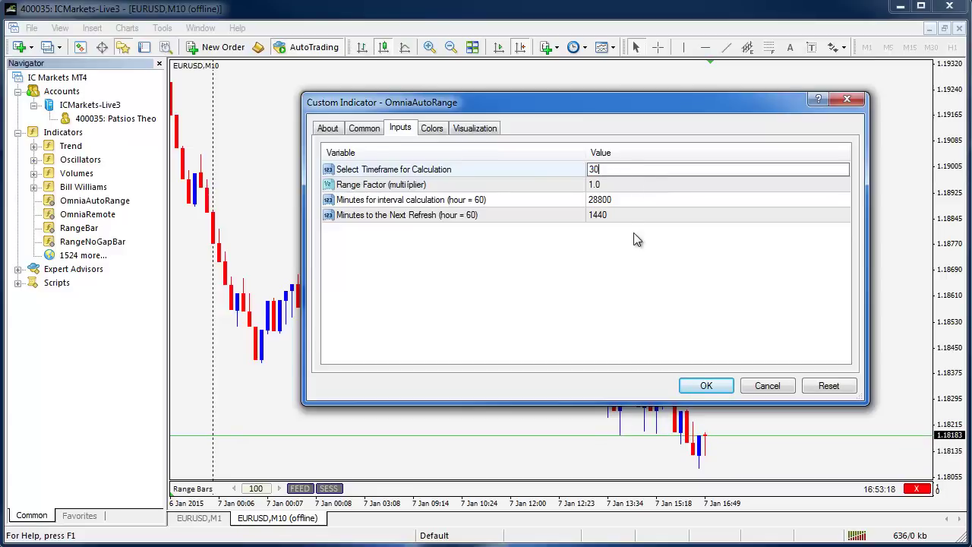
key("Return")
left_click(623, 200)
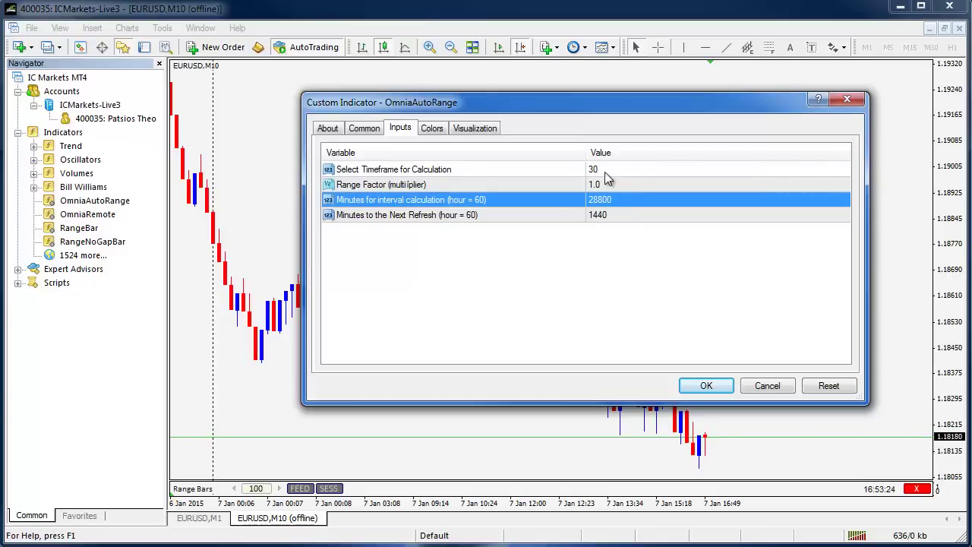
left_click(604, 173)
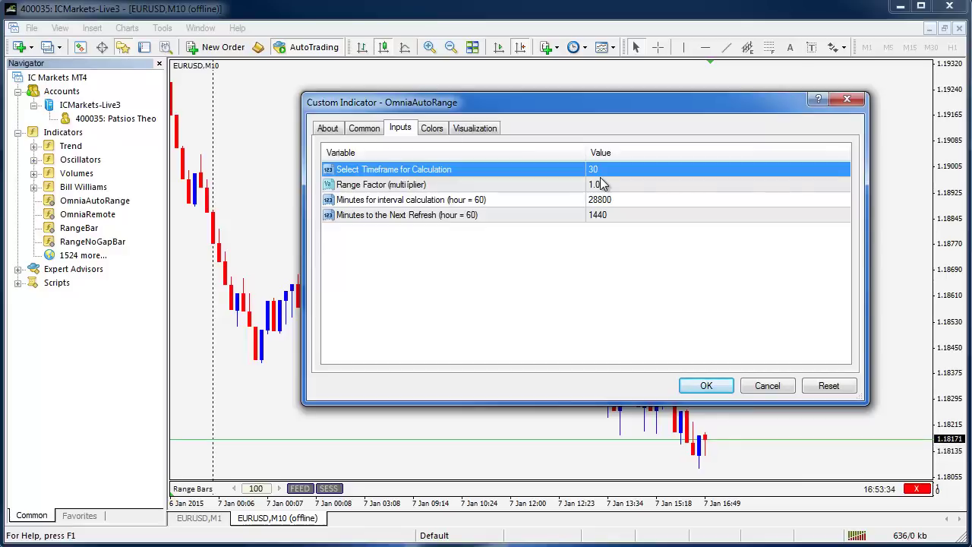
left_click(613, 184)
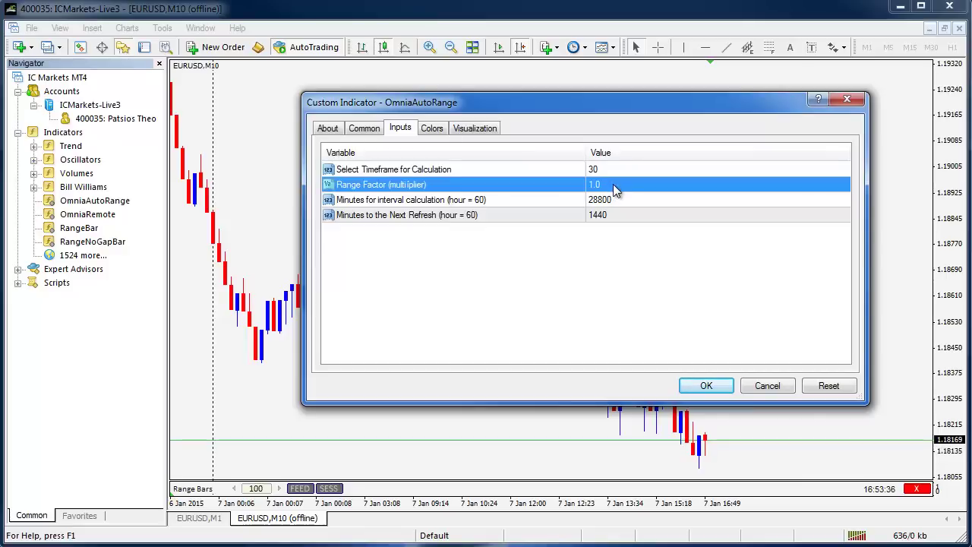
double_click(611, 200)
type("0")
left_click(615, 214)
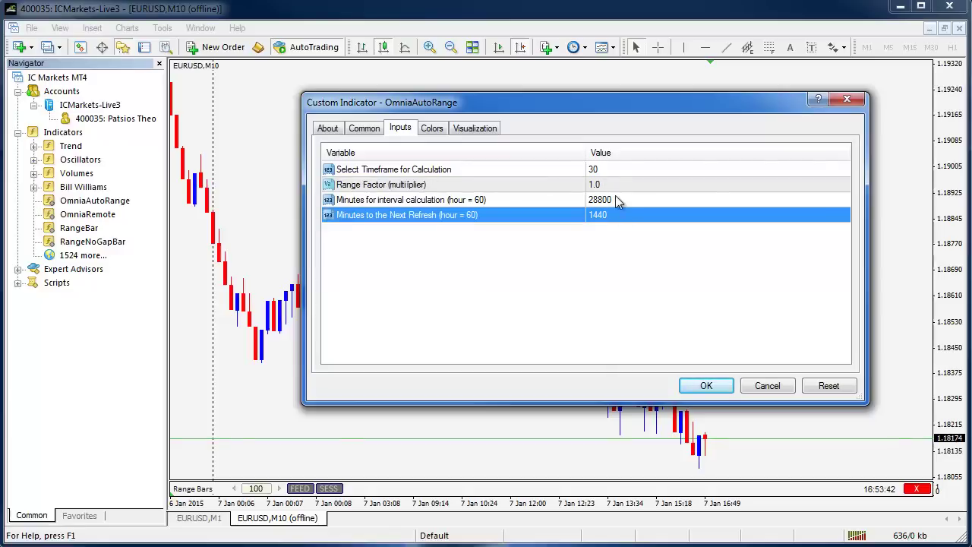
Apply OmniaAutoRange so Range Bars becomes 122, then reopen its settings from the Indicators List
left_click(706, 386)
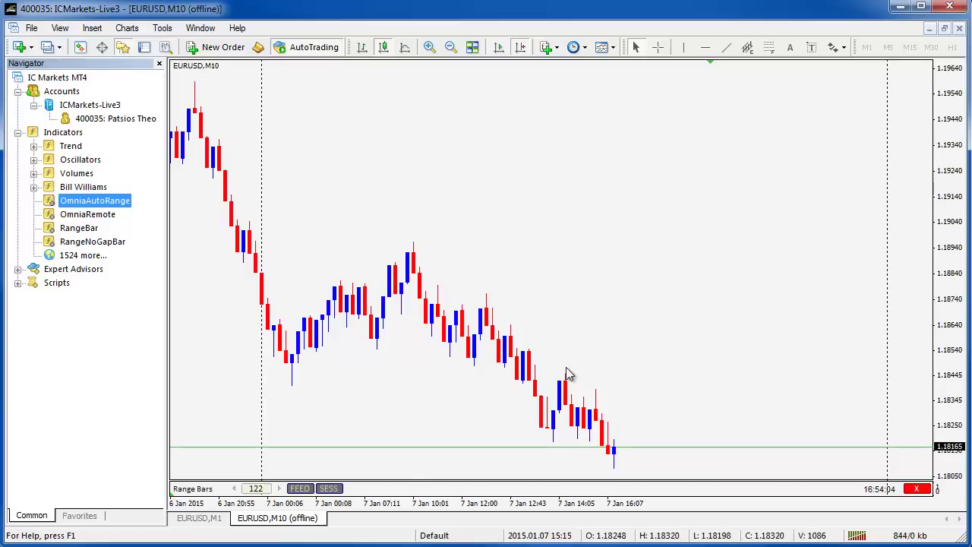
right_click(471, 202)
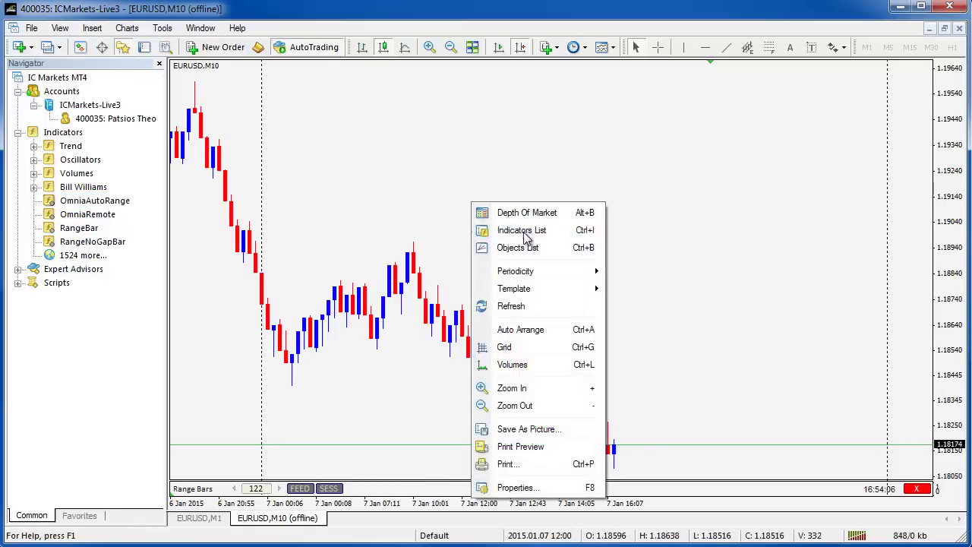
left_click(527, 232)
left_click(477, 239)
left_click(651, 226)
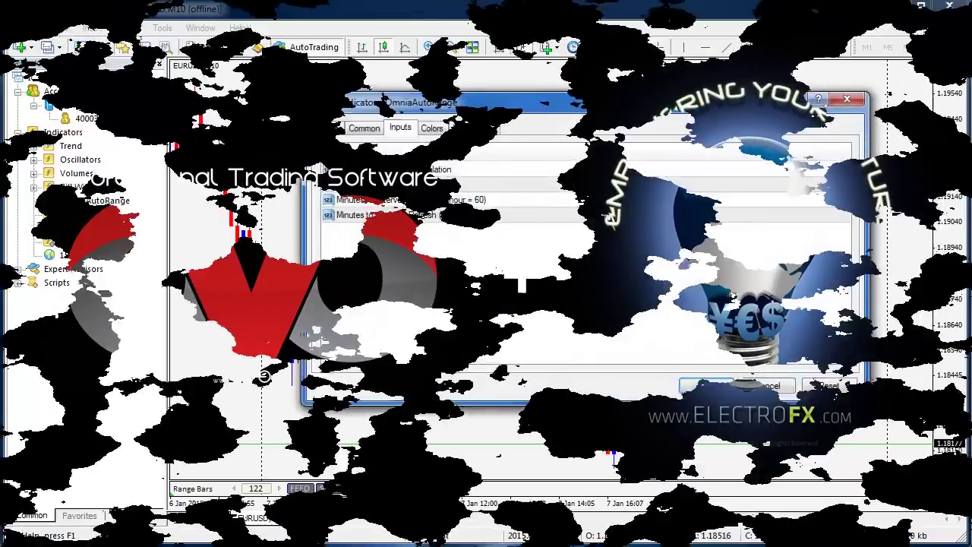